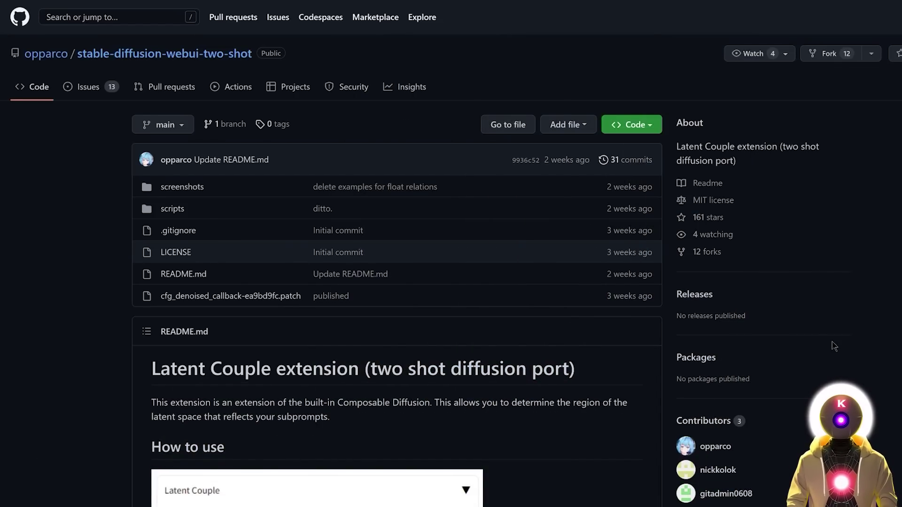
Step: Load the list of available extensions in the Stable Diffusion web UI and install Latent Couple and Composable LoRA
scroll(835, 347, "down", 5)
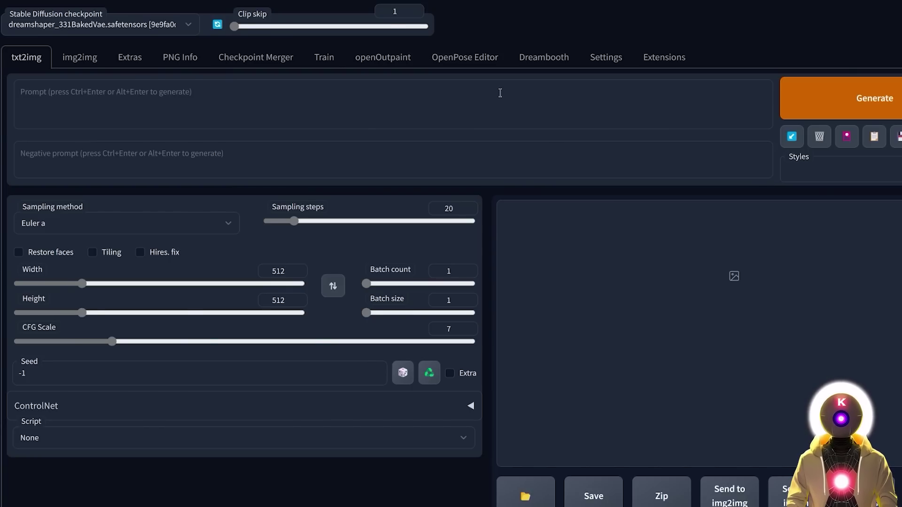
left_click(662, 60)
left_click(100, 87)
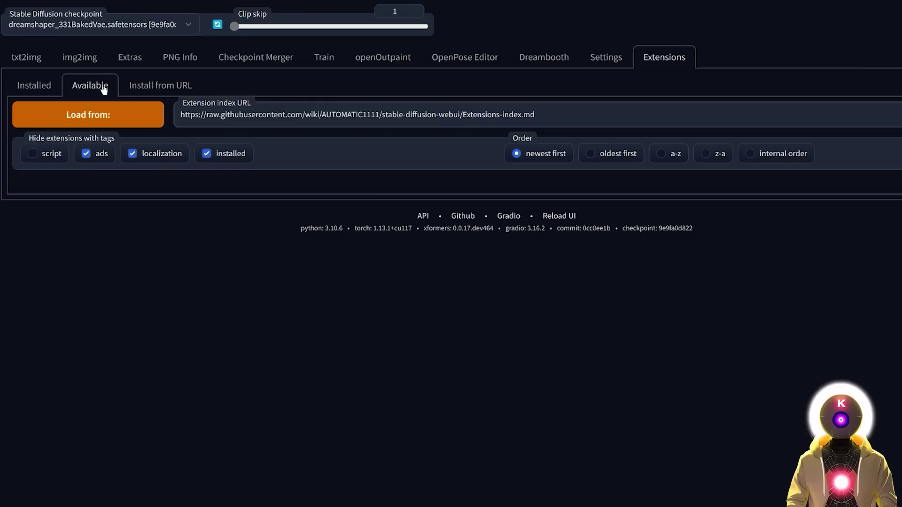
left_click(91, 117)
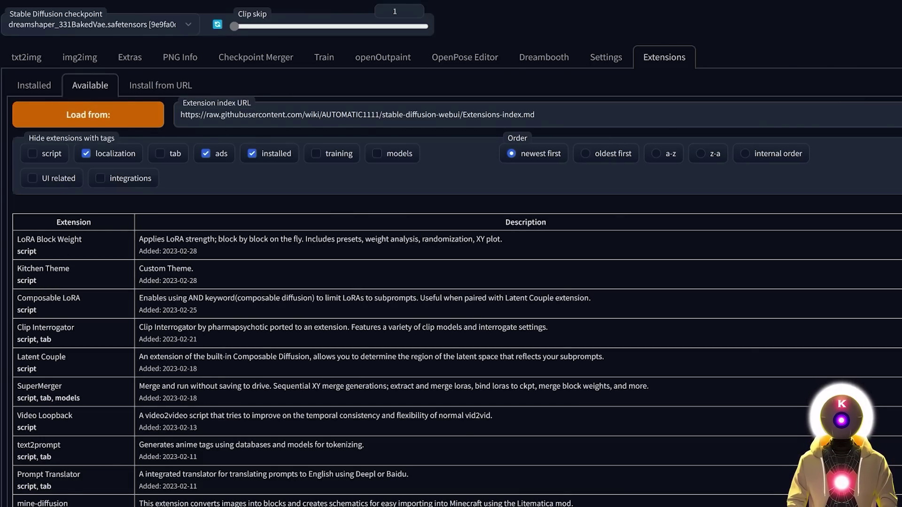
left_click(900, 362)
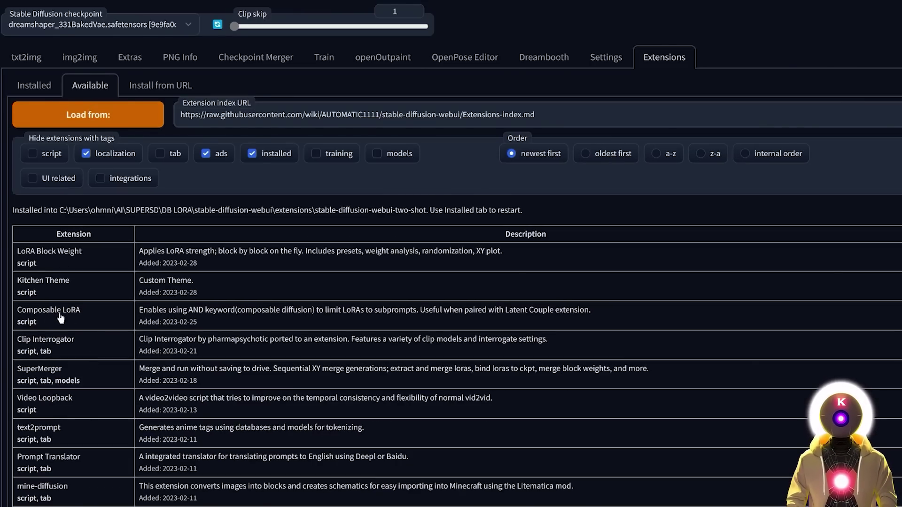
left_click(890, 321)
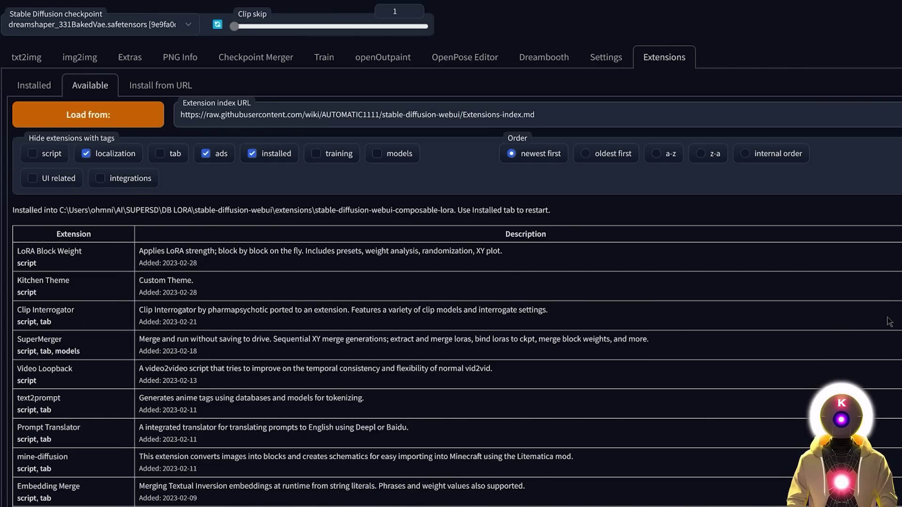
Step: Check the installed extensions for updates, apply the changes and restart the UI
left_click(28, 87)
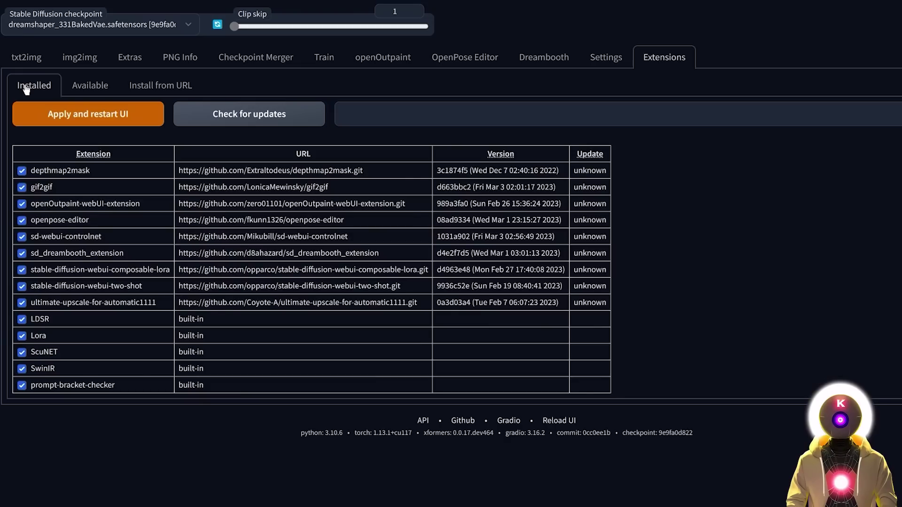
left_click(254, 111)
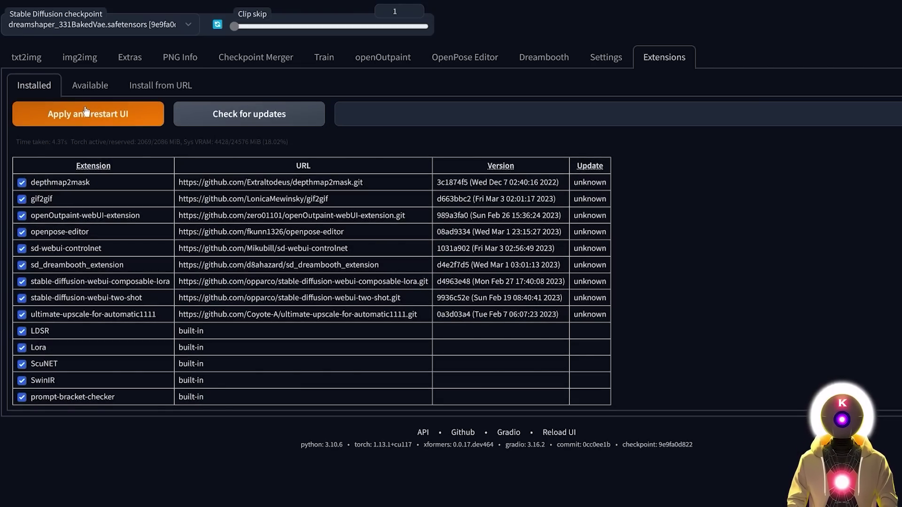
left_click(78, 114)
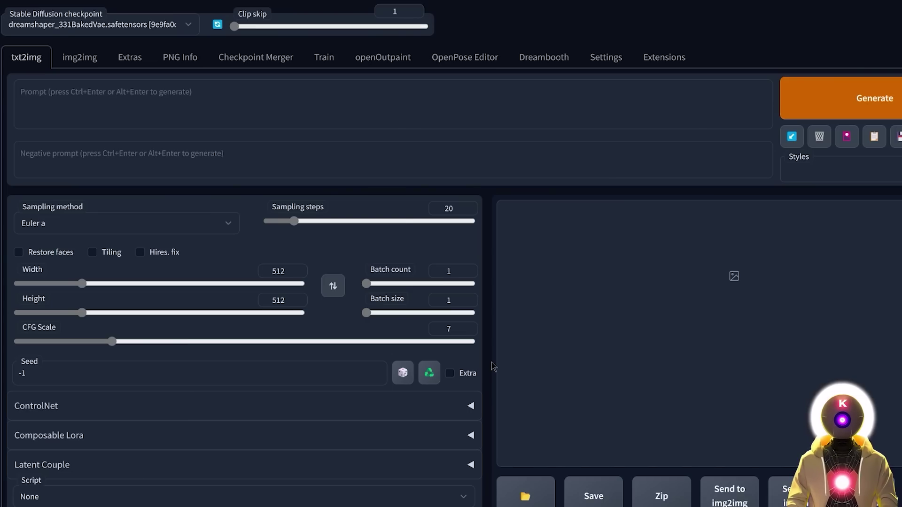
Step: Expand the Latent Couple settings and examine the first two ratios in its Divisions value
left_click(472, 467)
scroll(65, 315, "down", 5)
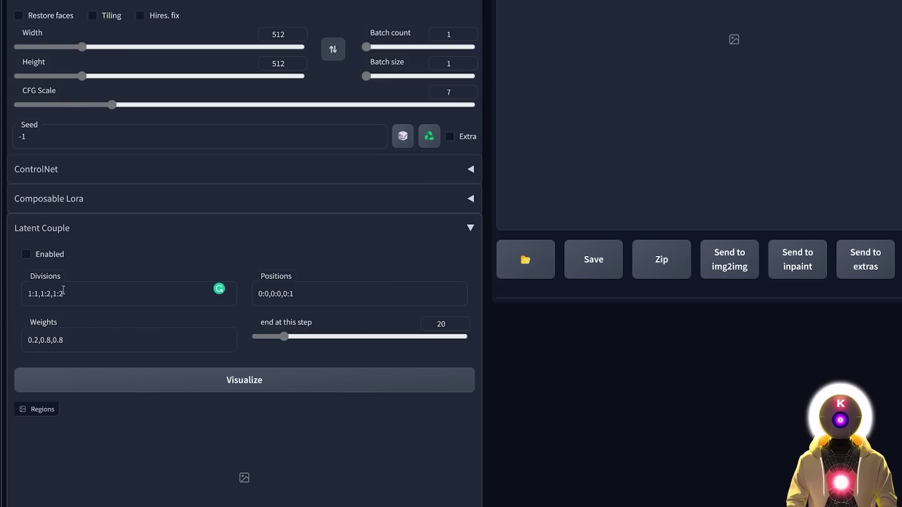
left_click_drag(27, 293, 39, 294)
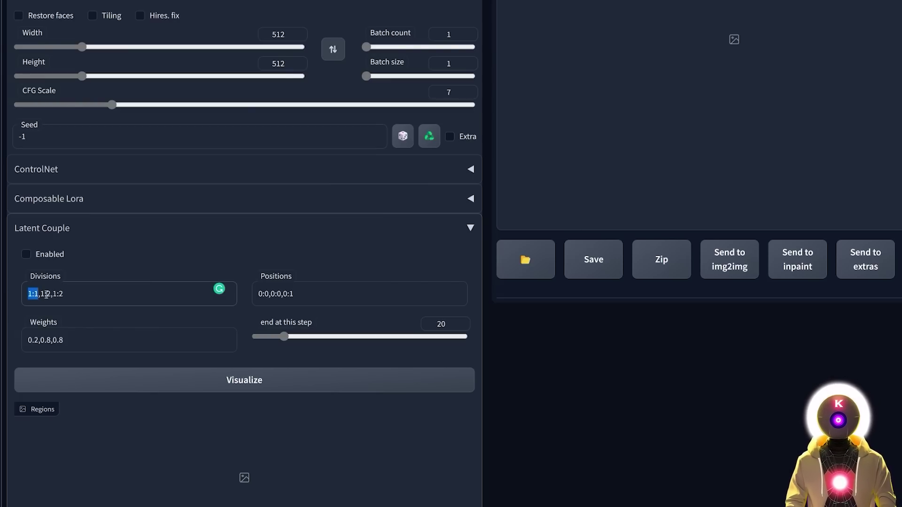
left_click(42, 295)
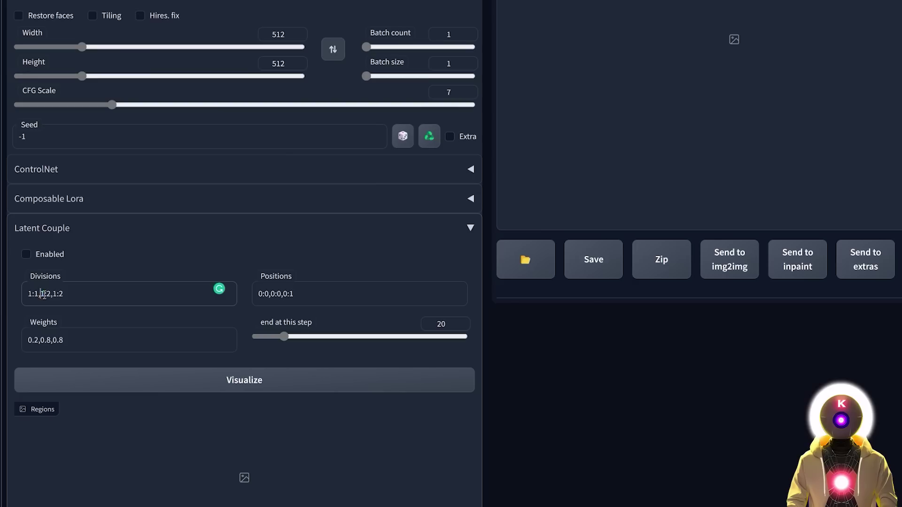
double_click(42, 294)
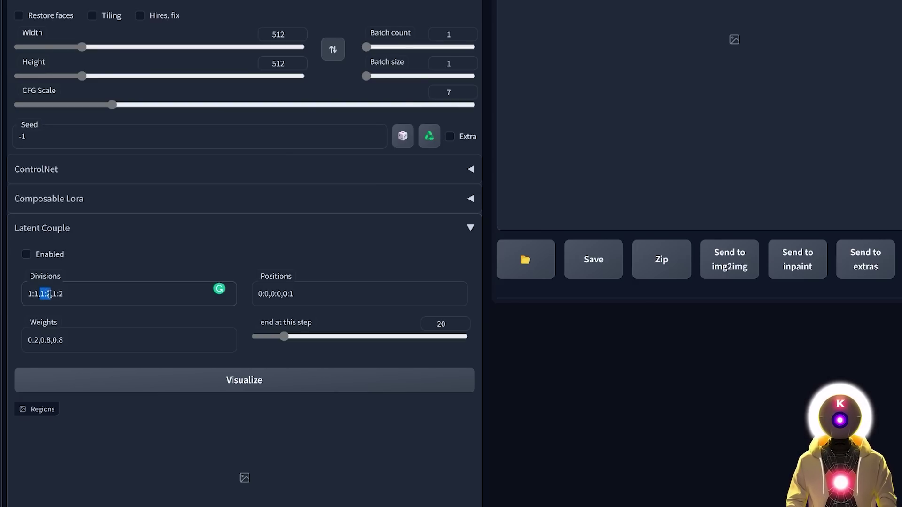
Step: Try 1:3 and 1:4 as the last ratio of the Latent Couple divisions and restore it to 1:2
left_click(100, 285)
key("BackSpace")
type("3")
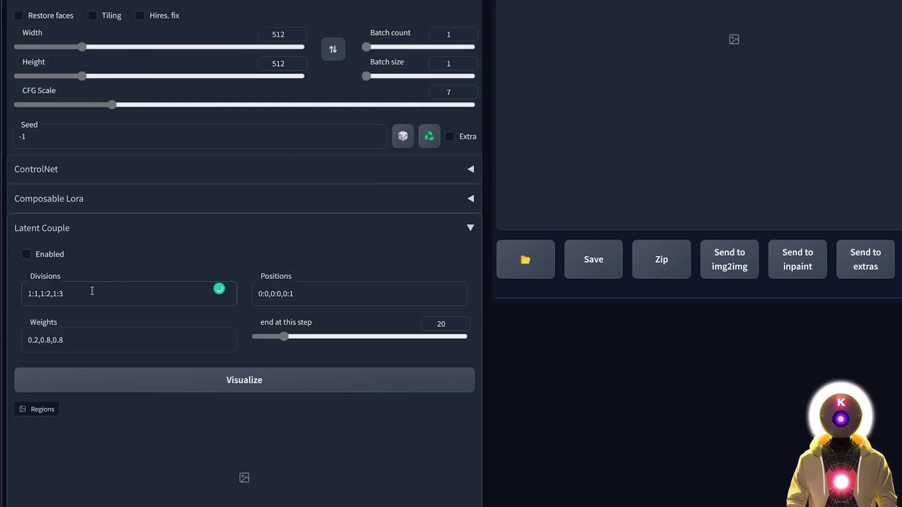
key("BackSpace")
type("4")
key("BackSpace")
type("2")
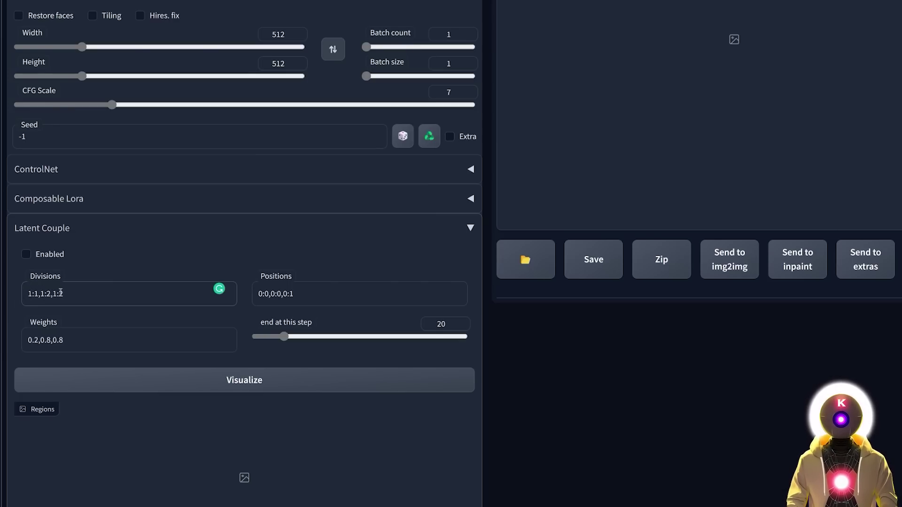
Step: Review the Latent Couple positions and weights, and visualize the regions to inspect them one by one
left_click(263, 293)
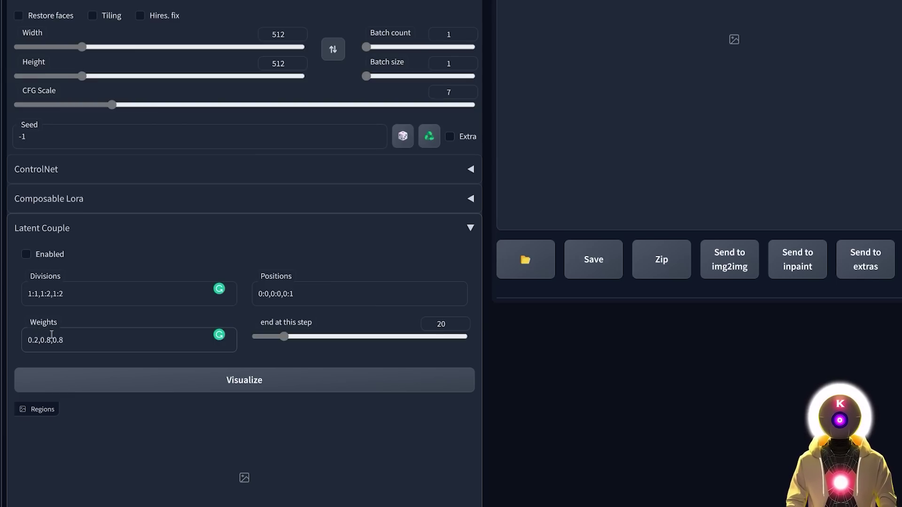
left_click_drag(38, 339, 26, 340)
left_click(38, 344)
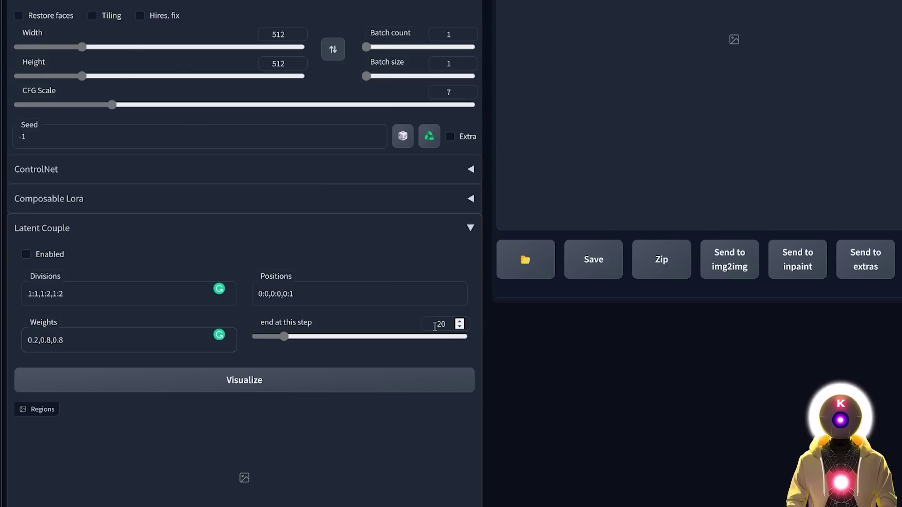
scroll(442, 327, "up", 2)
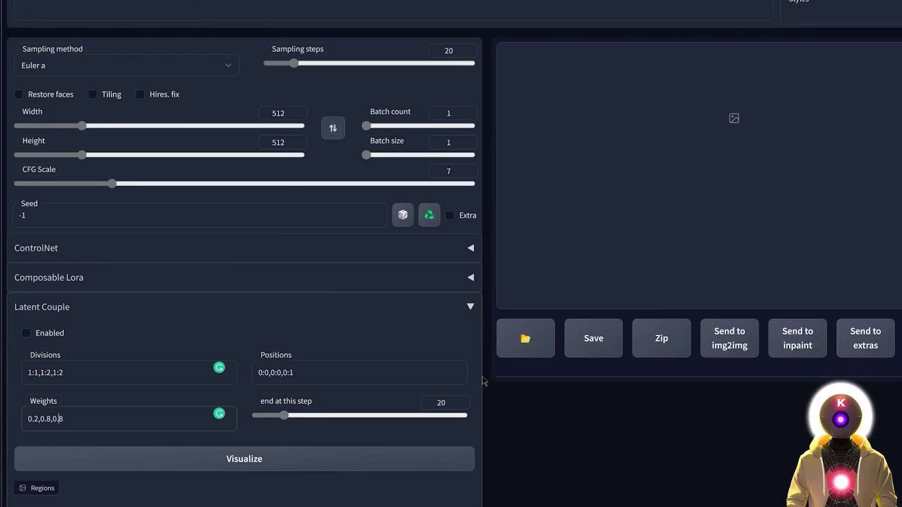
scroll(484, 382, "down", 5)
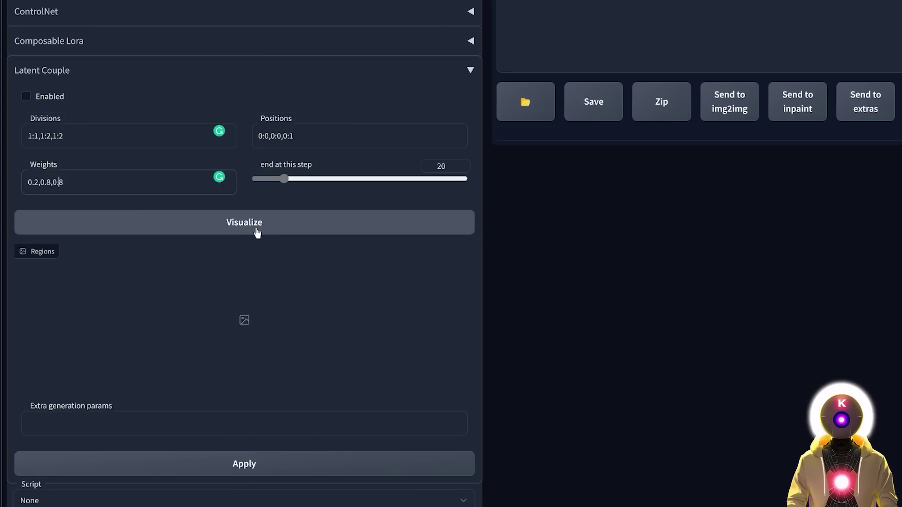
left_click(257, 232)
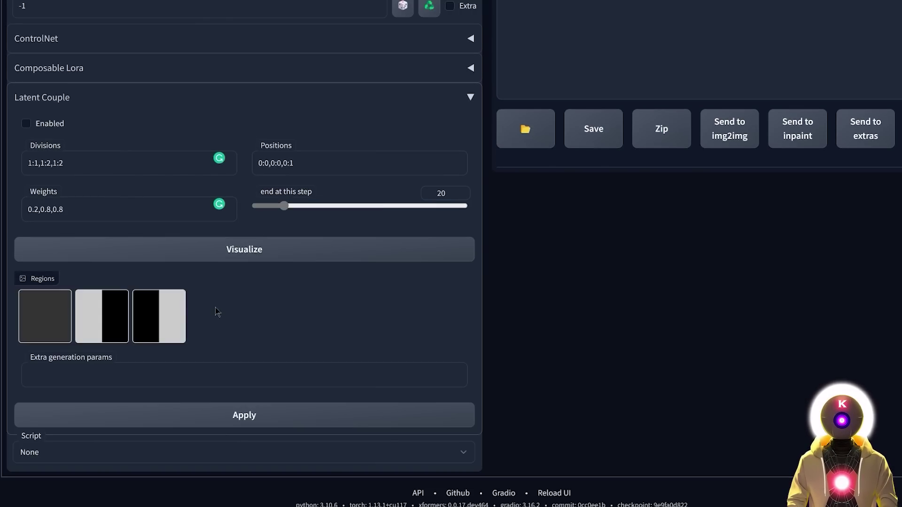
left_click(47, 315)
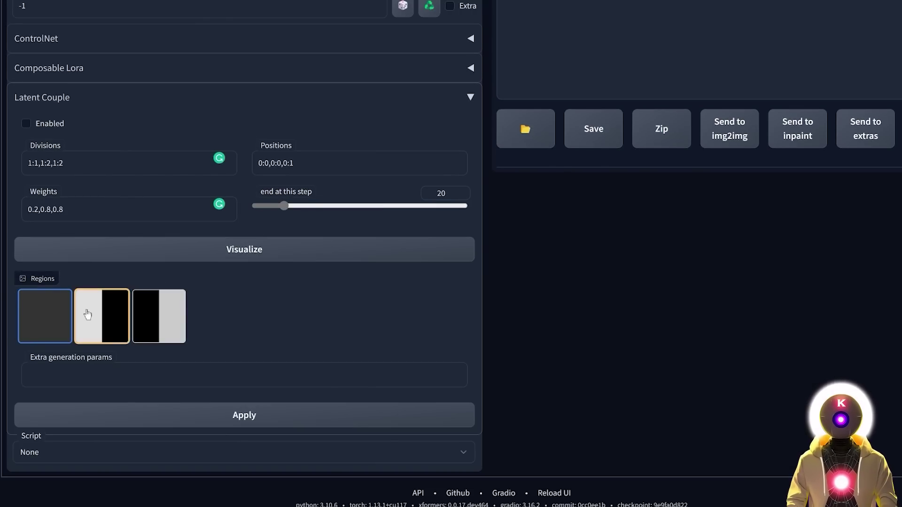
left_click(182, 322)
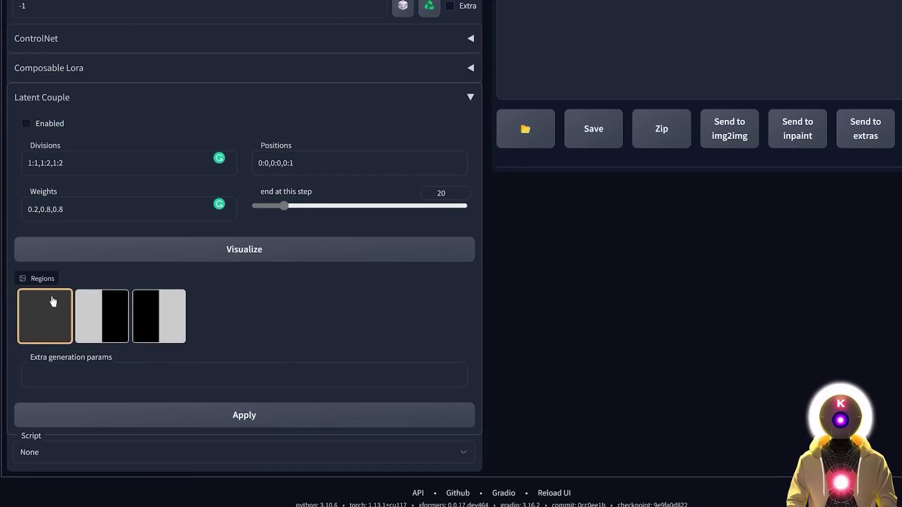
Step: Set the third Latent Couple weight to 0.2 and visualize the regions to inspect the third one
left_click(92, 209)
key("BackSpace")
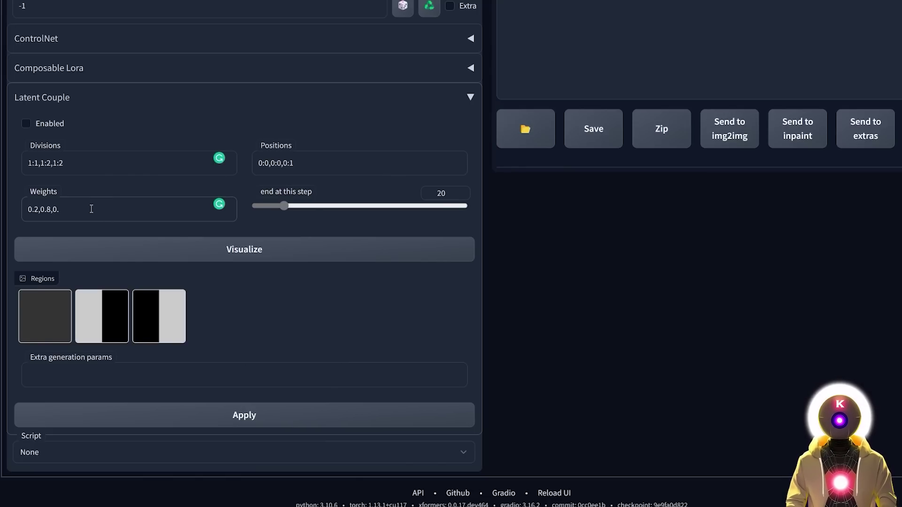
type("2")
left_click(242, 255)
left_click(165, 316)
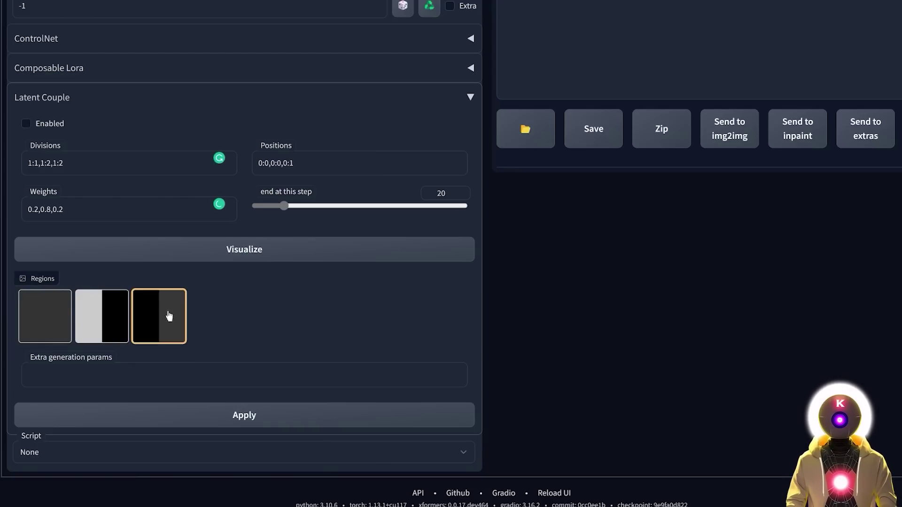
Step: Restore the third Latent Couple weight to 0.8 and visualize the regions again
left_click(174, 212)
key("BackSpace")
type("8")
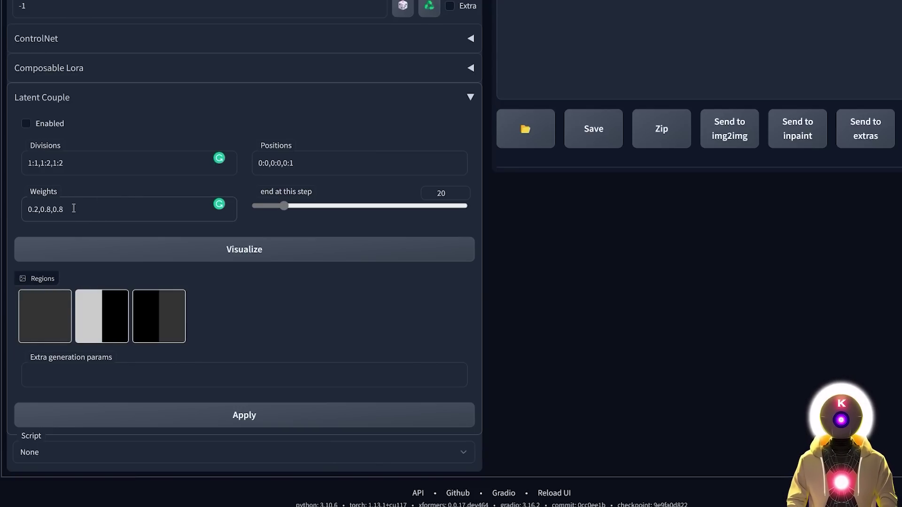
left_click(242, 245)
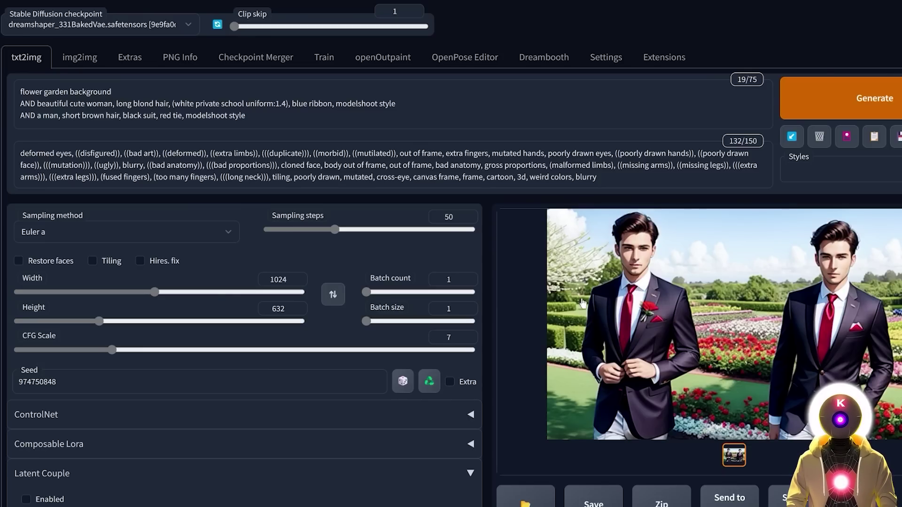
Step: Enable Latent Couple and generate the image from the flower garden prompt with the woman and the man
scroll(183, 182, "down", 8)
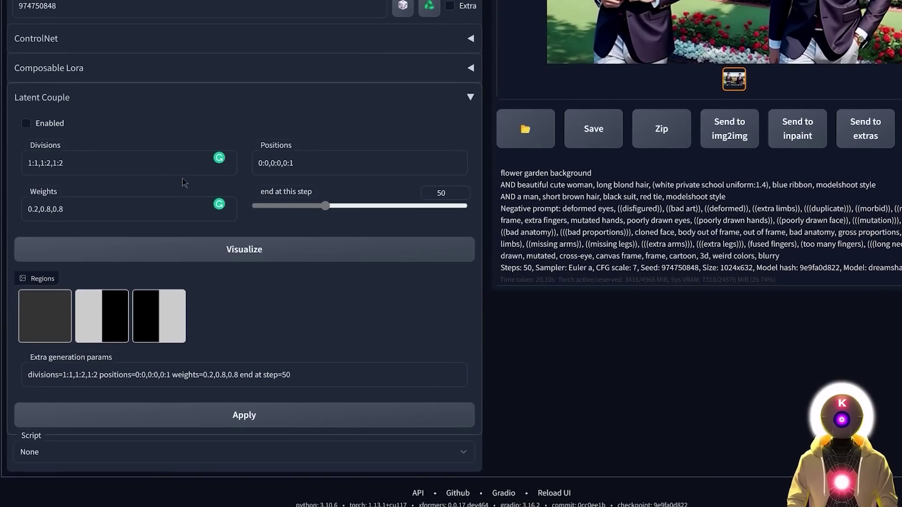
left_click(26, 123)
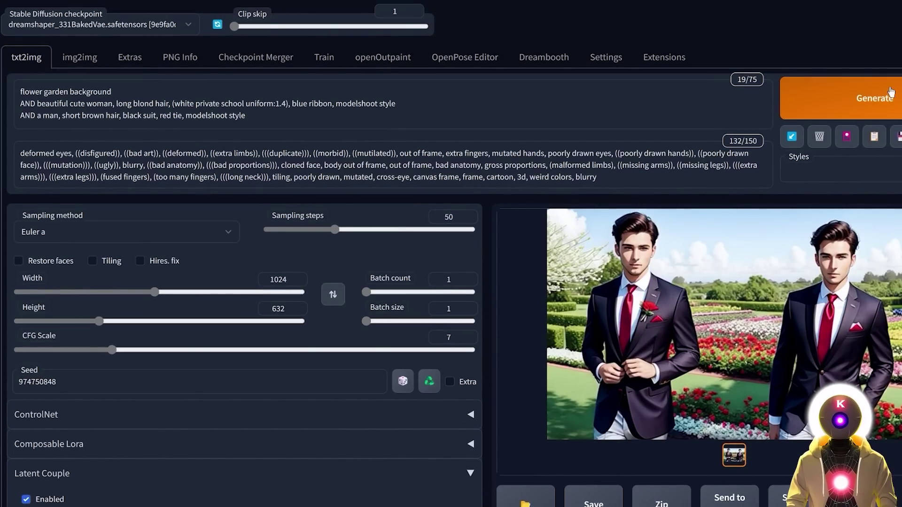
left_click(869, 107)
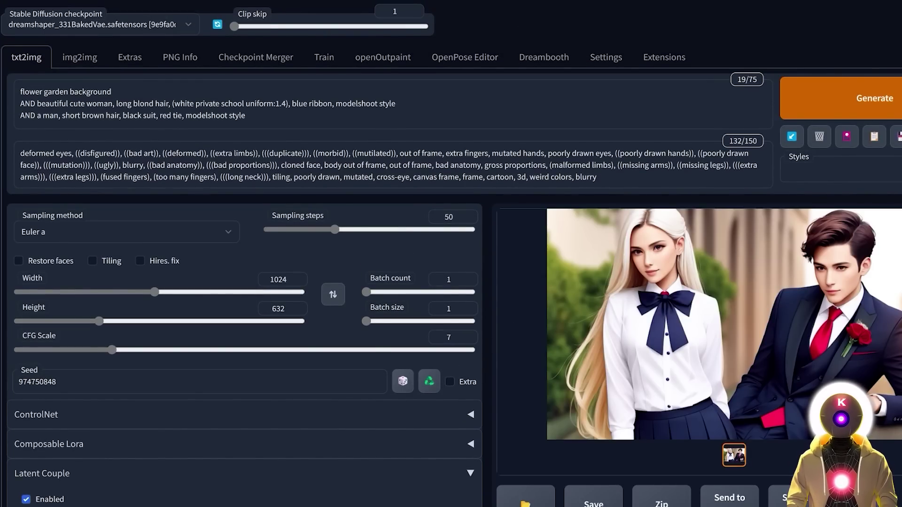
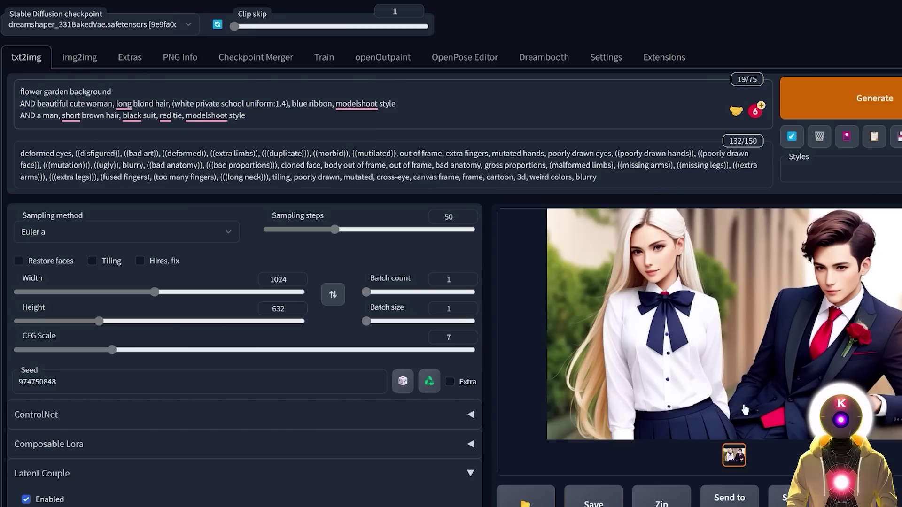
Step: Examine the Latent Couple regions alongside the prompt's background line and the AND line describing the woman
scroll(486, 290, "down", 8)
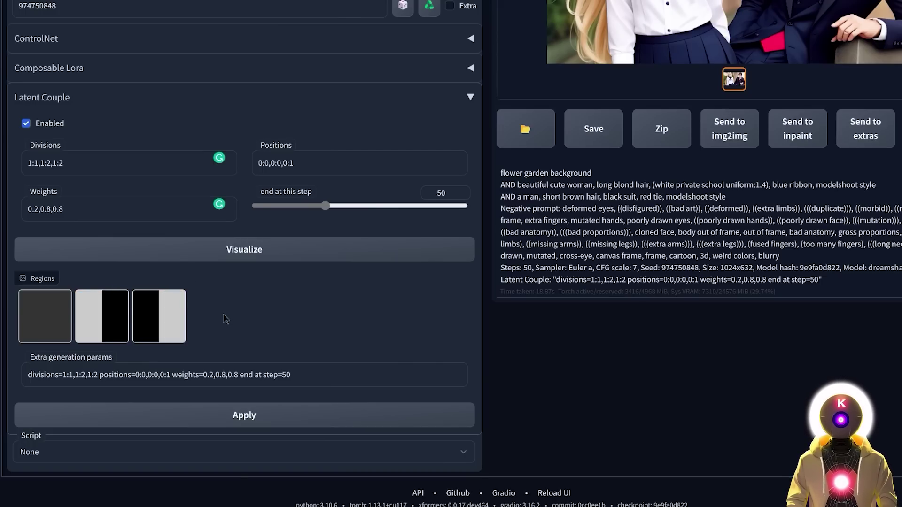
scroll(222, 315, "up", 8)
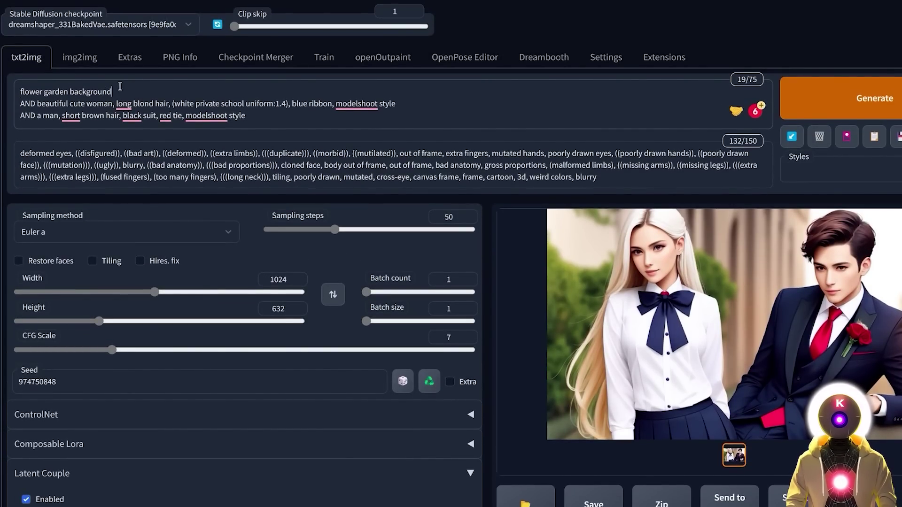
left_click_drag(120, 86, 10, 87)
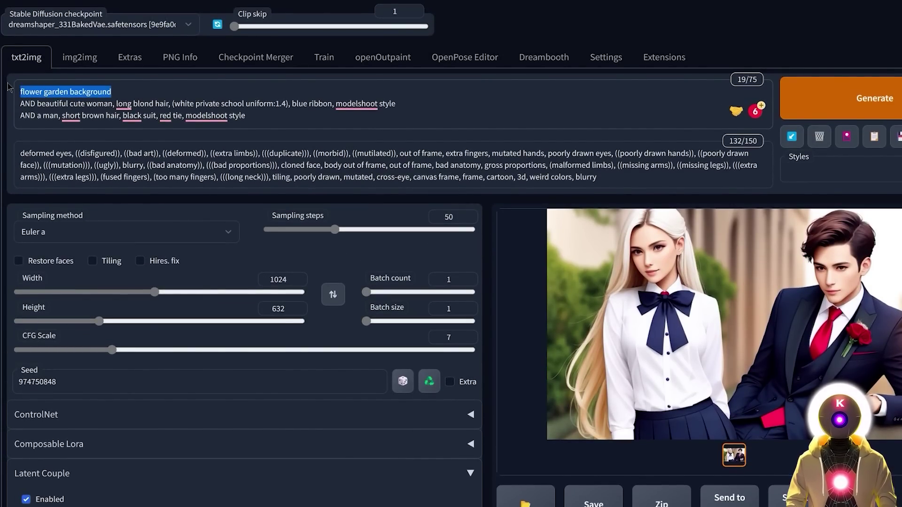
left_click(159, 91)
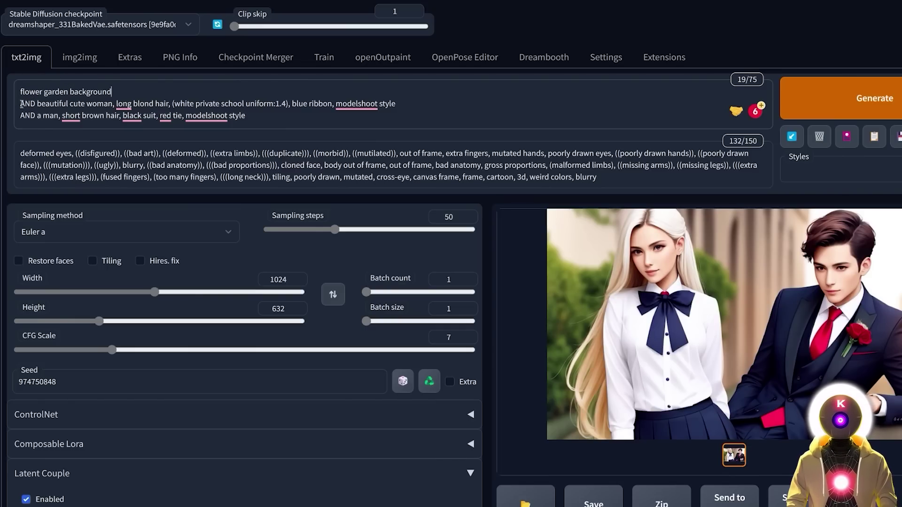
left_click_drag(22, 103, 34, 104)
left_click(57, 103)
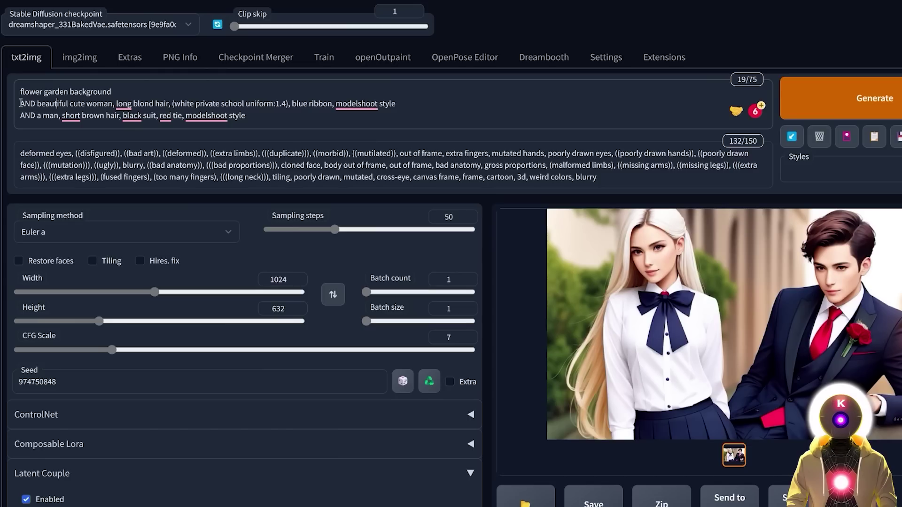
left_click(24, 104)
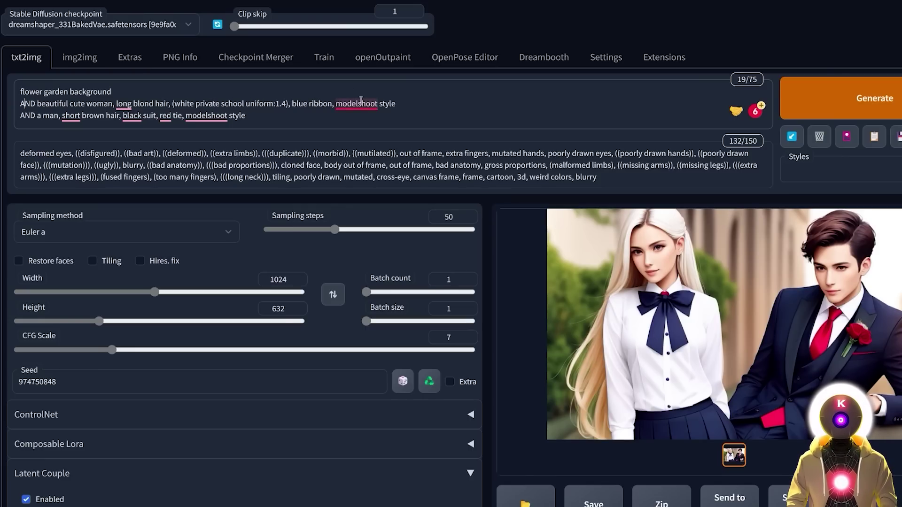
Step: Examine the prompt's AND line describing the man together with the woman's line and the background line
left_click(245, 116)
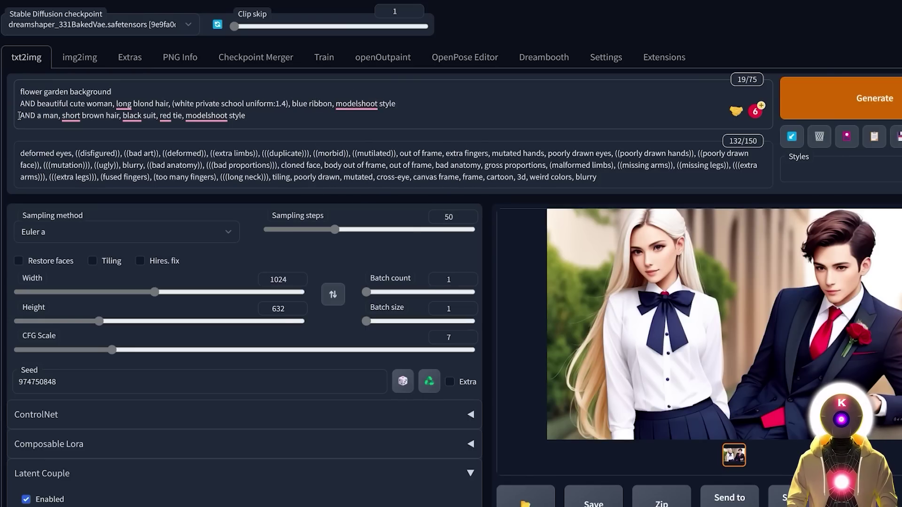
left_click_drag(18, 115, 34, 115)
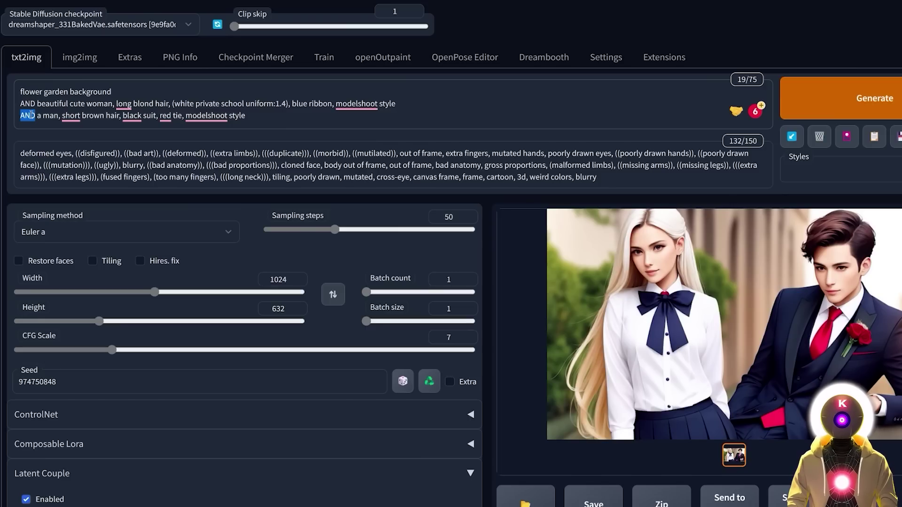
left_click(38, 116)
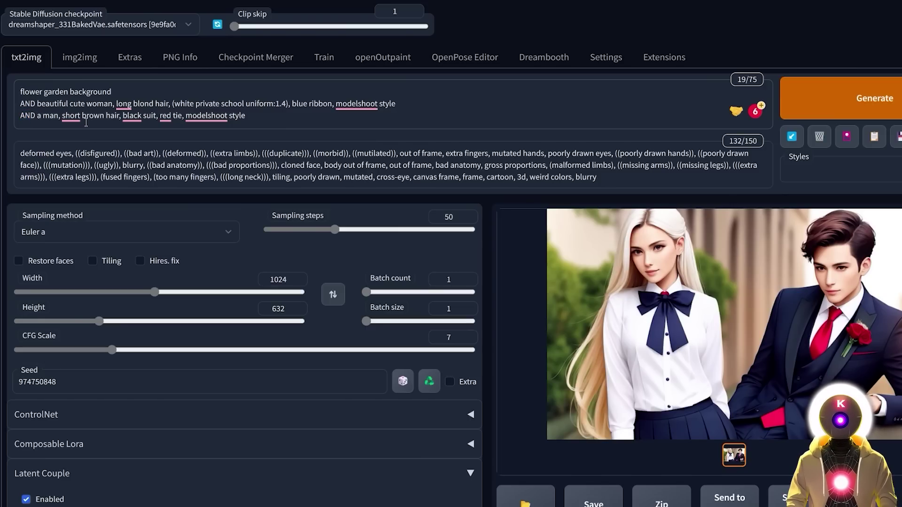
mouse_move(169, 113)
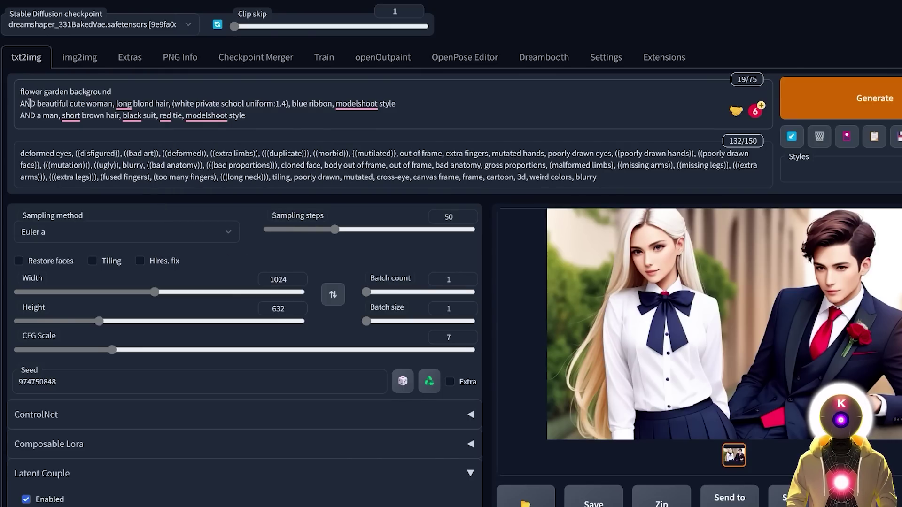
key("ctrl+a")
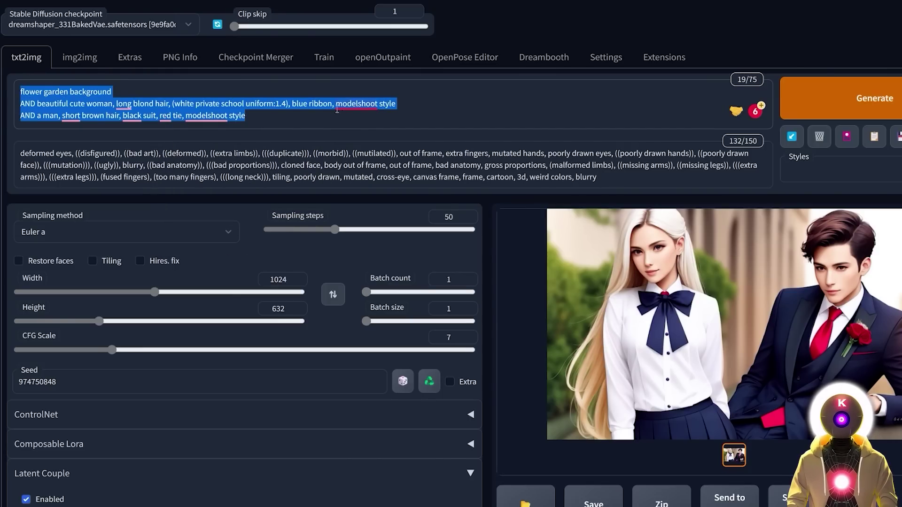
Step: Compare the prompt's flower garden background line with the Latent Couple region previews and the generated image
scroll(210, 330, "down", 8)
scroll(93, 351, "up", 8)
left_click_drag(113, 92, 21, 92)
scroll(68, 100, "down", 7)
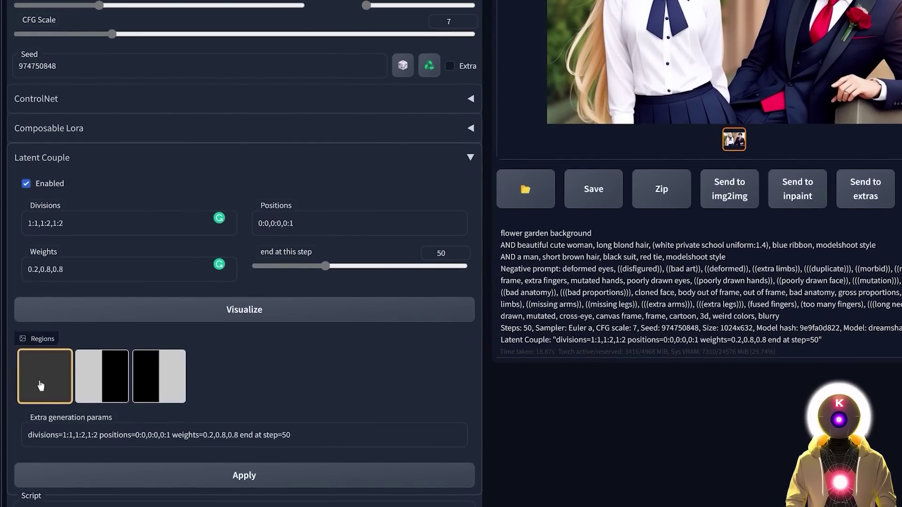
scroll(112, 378, "up", 7)
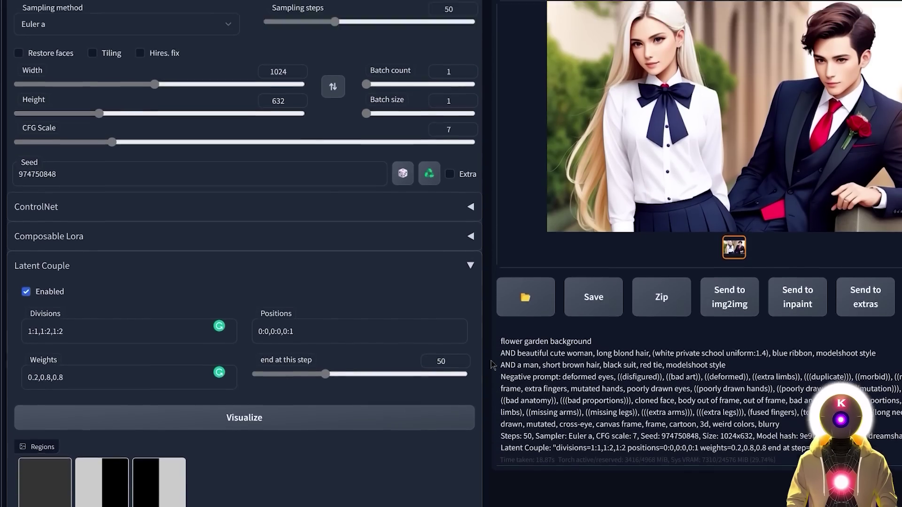
scroll(253, 320, "down", 8)
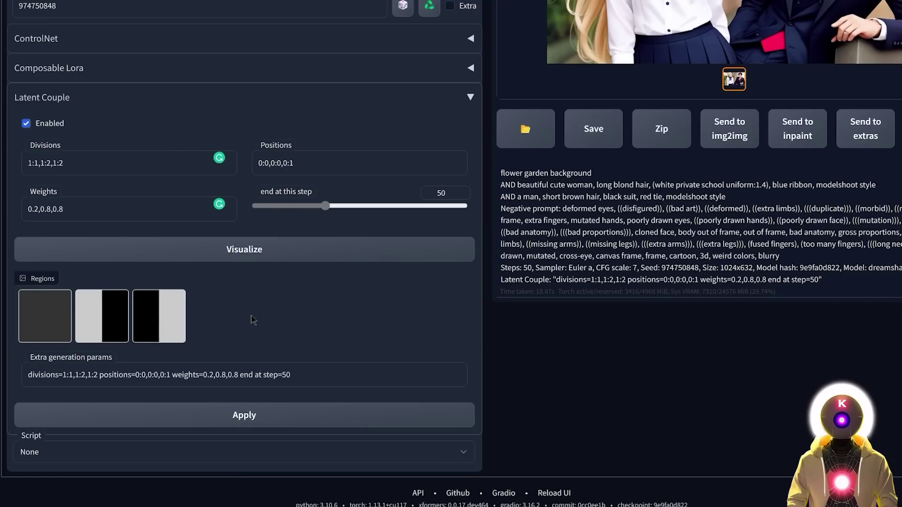
scroll(253, 320, "up", 8)
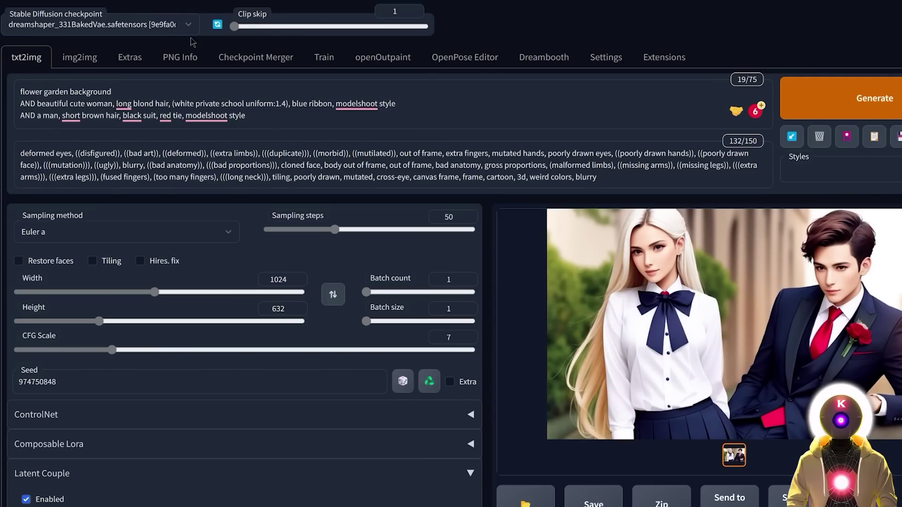
Step: Load the anything-v3-full checkpoint with Clip skip 2 and seed -1, and generate the image again
left_click(172, 29)
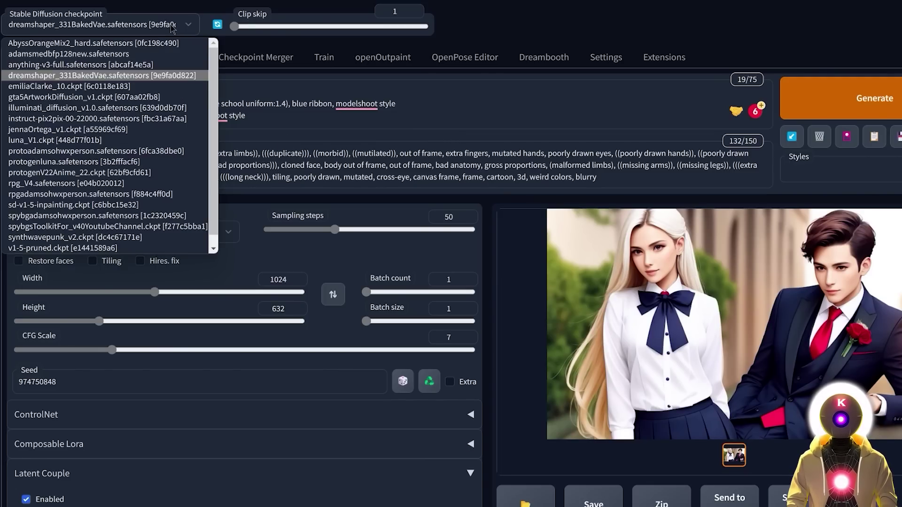
left_click(120, 66)
left_click(251, 27)
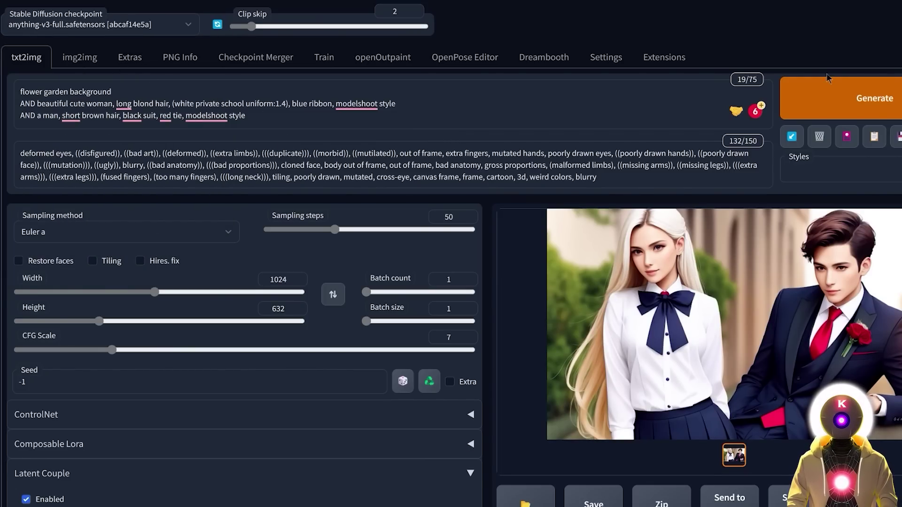
left_click(845, 94)
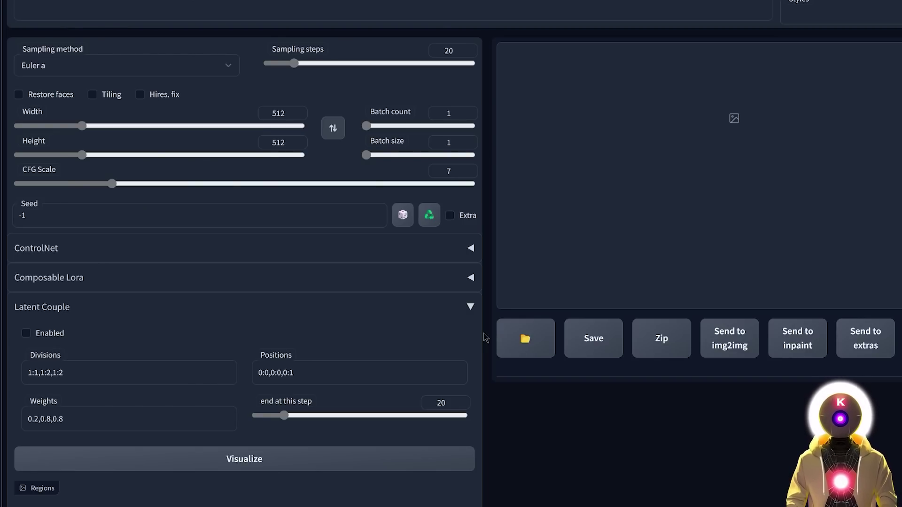
Step: Load the image with three pose skeletons into ControlNet's Control Model - 0 and open the OpenPose Editor
left_click(471, 250)
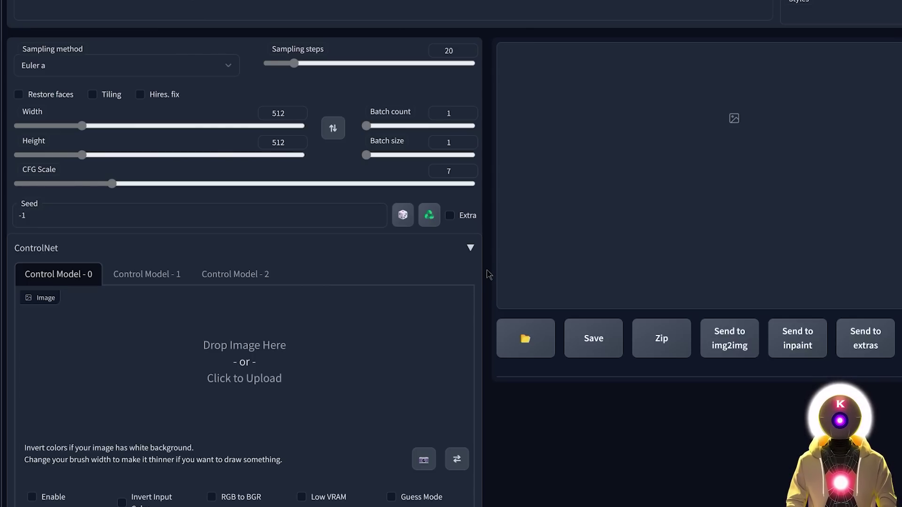
left_click(252, 354)
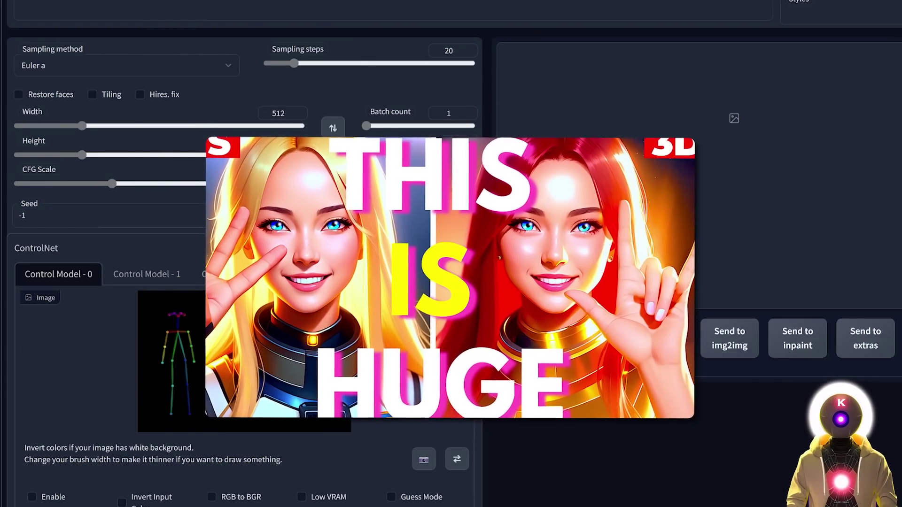
scroll(451, 254, "down", 1)
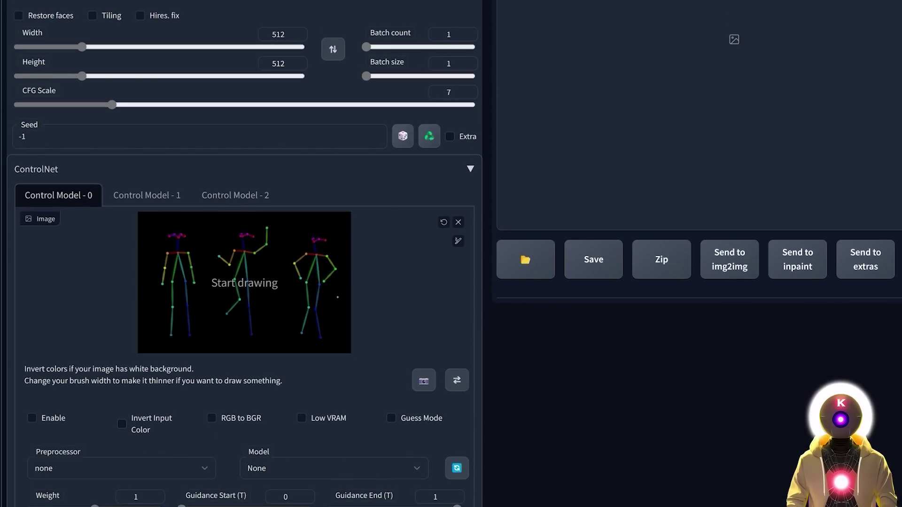
scroll(337, 297, "up", 1)
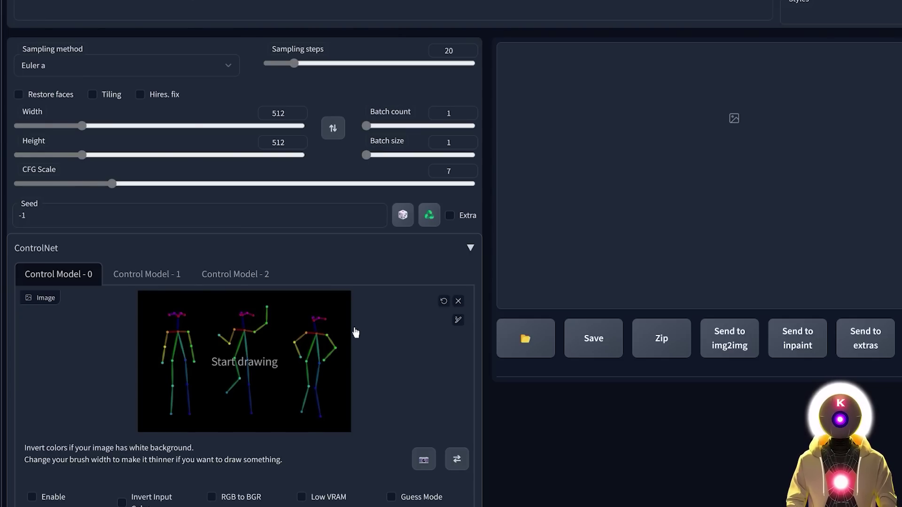
scroll(367, 326, "up", 2)
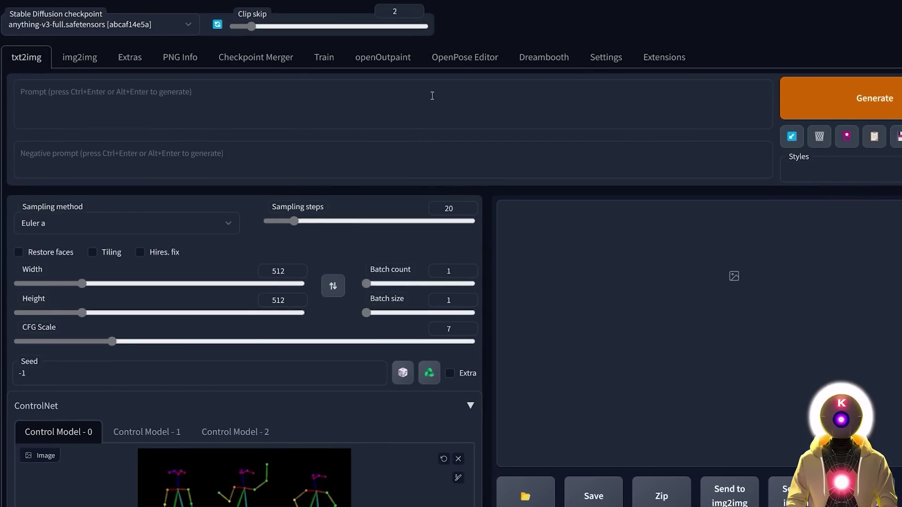
left_click(462, 57)
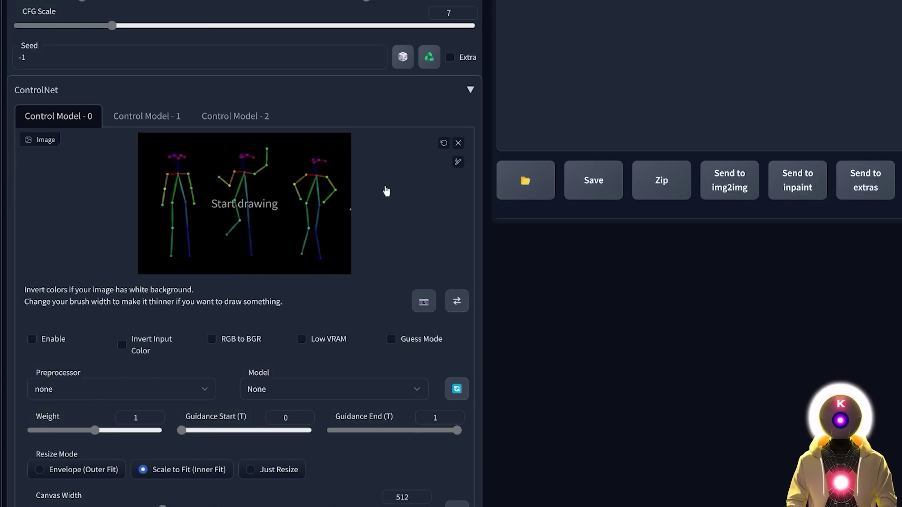
Step: Enable Control Model - 0 in ControlNet and select a model for the pose image
left_click(33, 340)
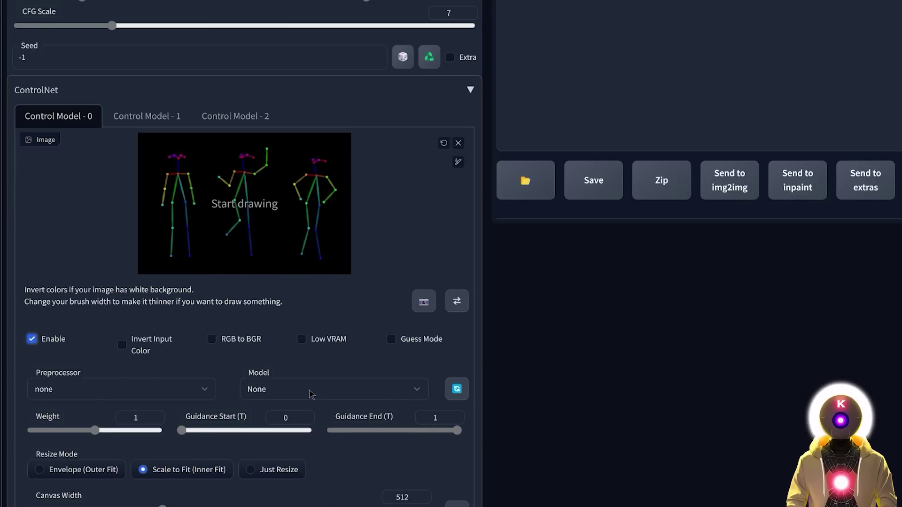
left_click(310, 393)
left_click(300, 475)
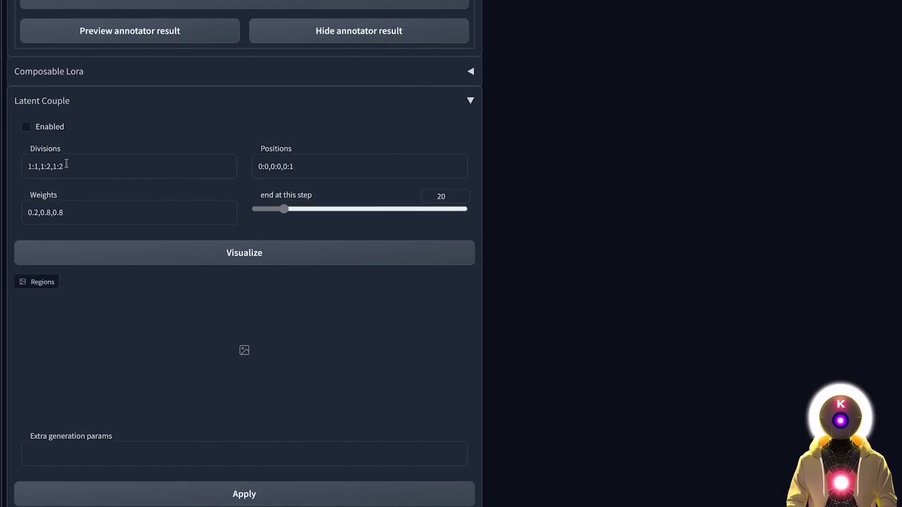
Step: Apply Latent Couple params "divisions=1:1,1:3,1:3,1:3 positions=0:0,0:0,0:1,0:2 weights=0.2,0.8,0.8,0.8 end at step=50" and visualize the regions
left_click(82, 455)
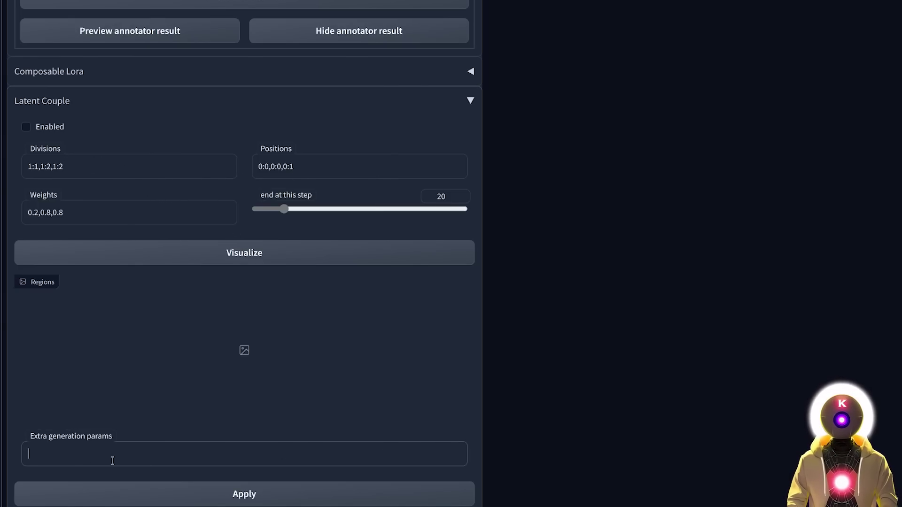
type("divisions=1:1,1:3,1:3,1:3 positions=0:0,0:0,0:1,0:2 weights=0.2,0.8,0.8,0.8 end at step=50")
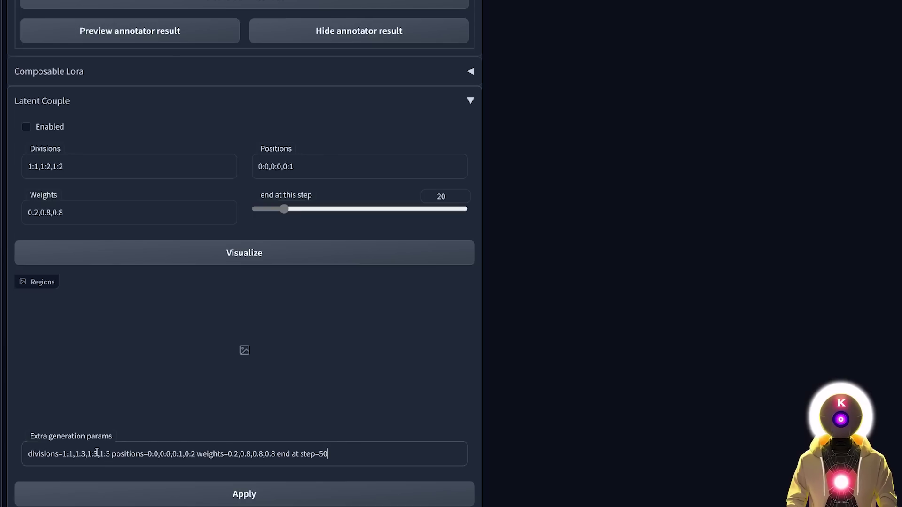
left_click(258, 496)
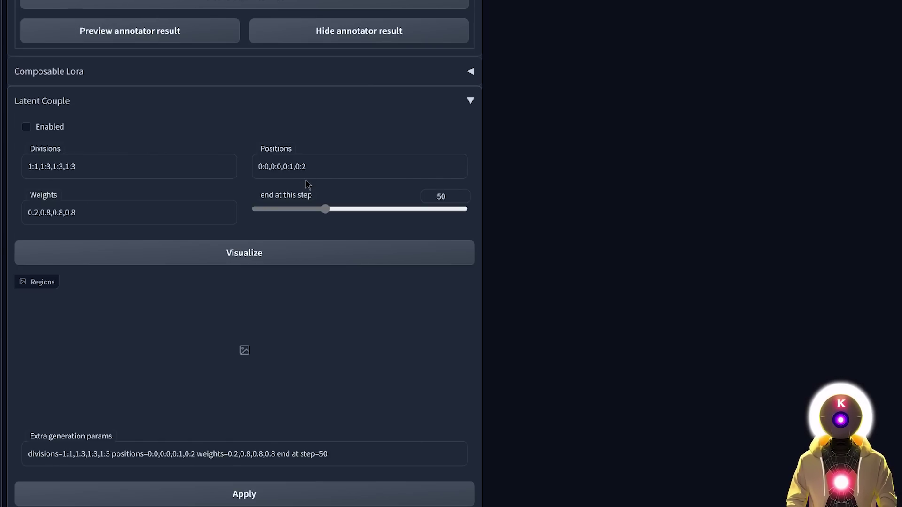
left_click_drag(331, 456, 10, 475)
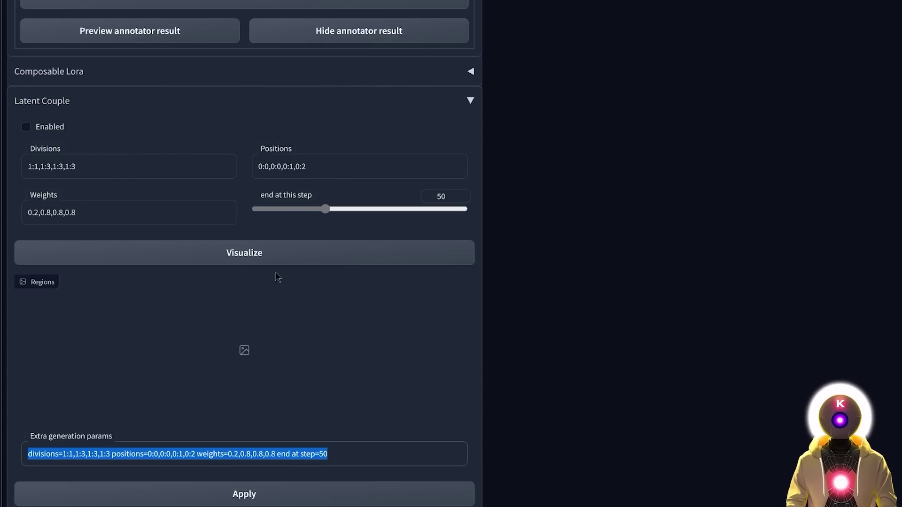
left_click(252, 263)
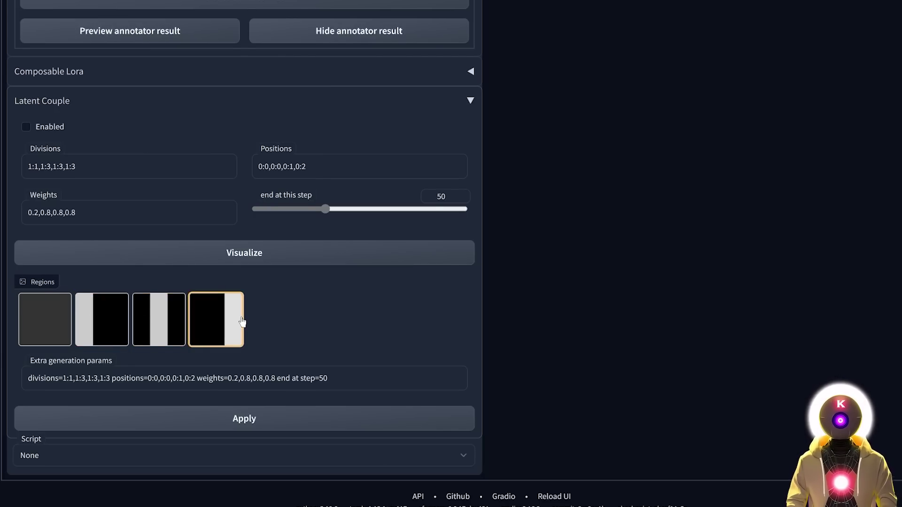
Step: Enable Latent Couple and generate the image from the school prompt with three AND lines describing the 3girls
left_click(26, 127)
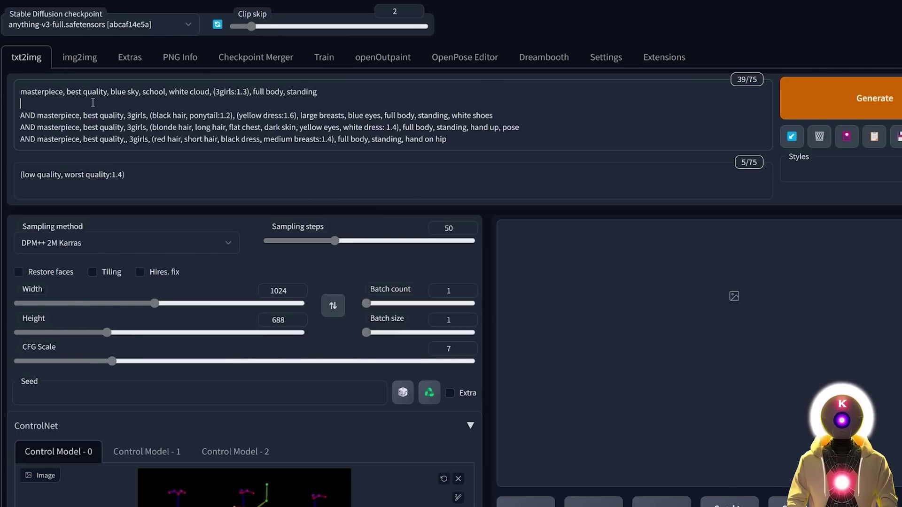
left_click(25, 128)
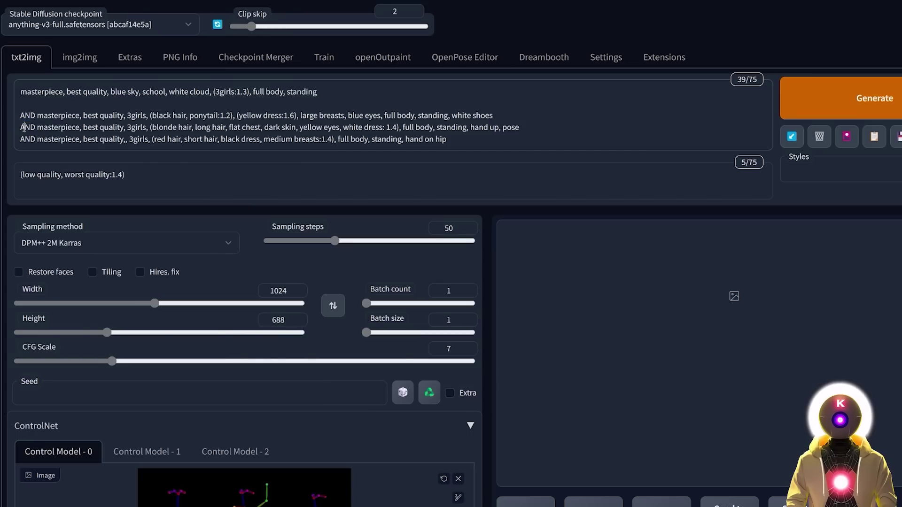
left_click(864, 92)
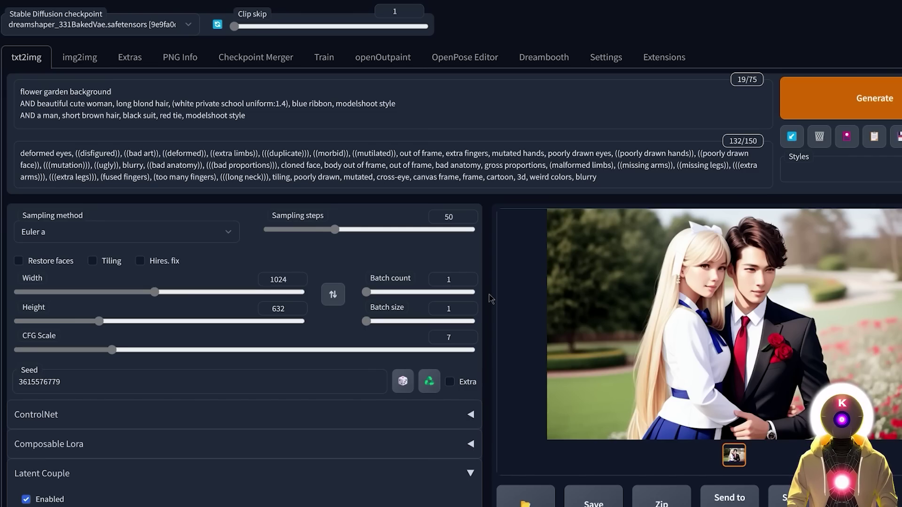
Step: Review the LatentCoupleHelper README on GitHub and copy the repository's HTTPS clone URL
scroll(490, 299, "down", 5)
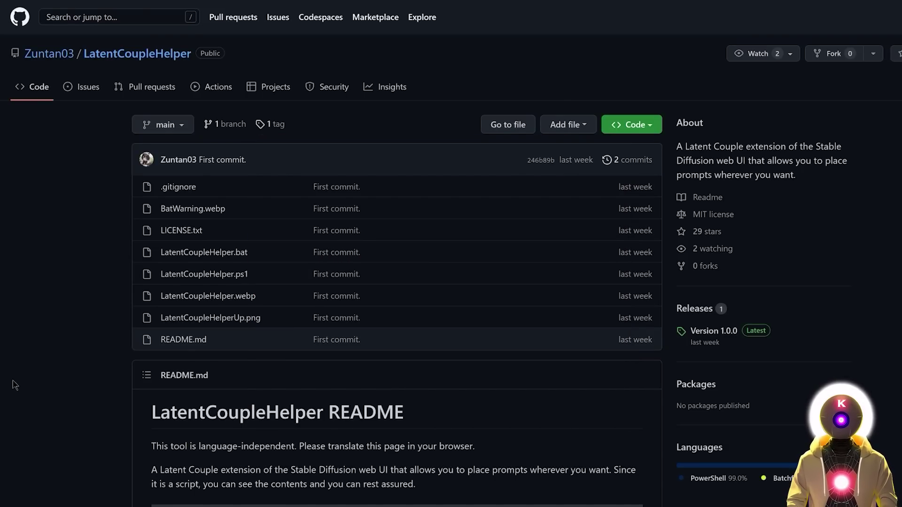
scroll(111, 248, "down", 10)
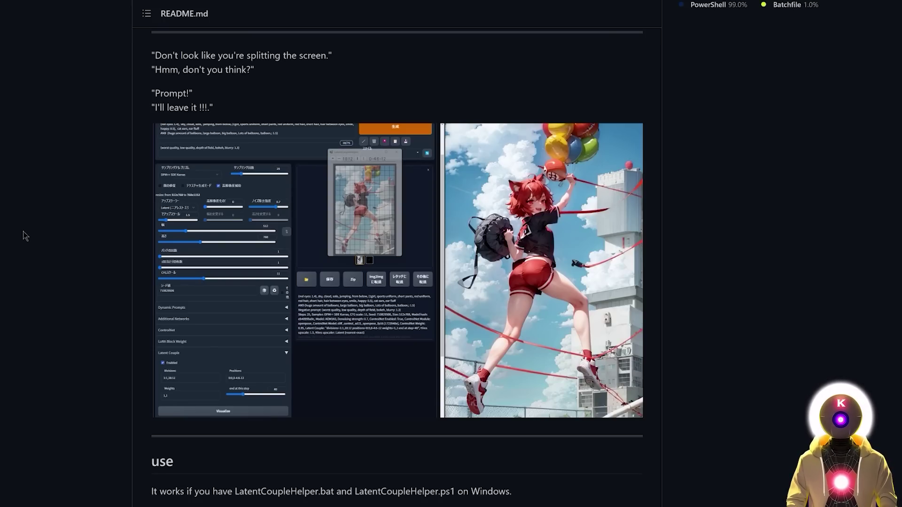
scroll(57, 291, "up", 10)
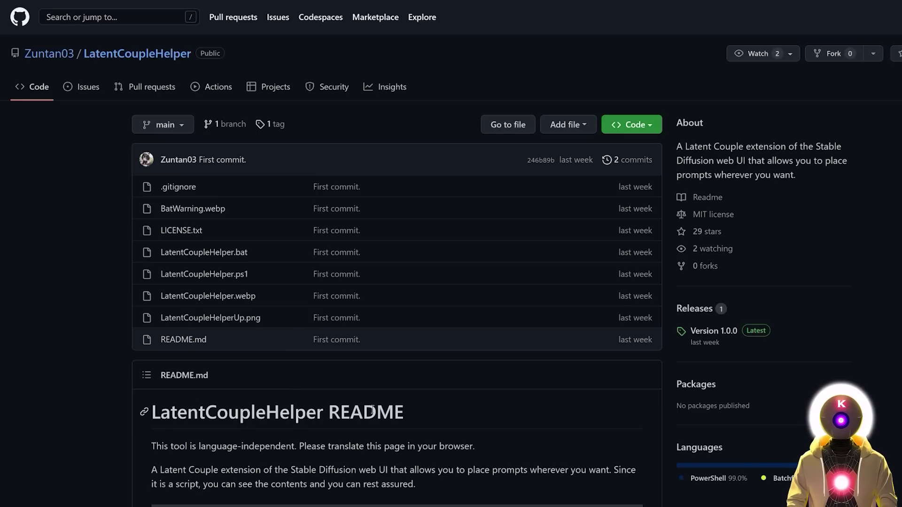
left_click(632, 125)
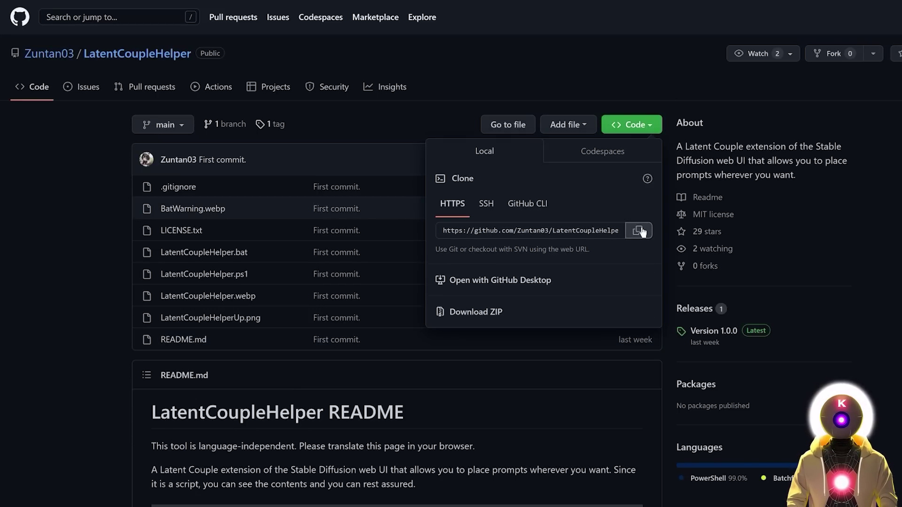
left_click(639, 230)
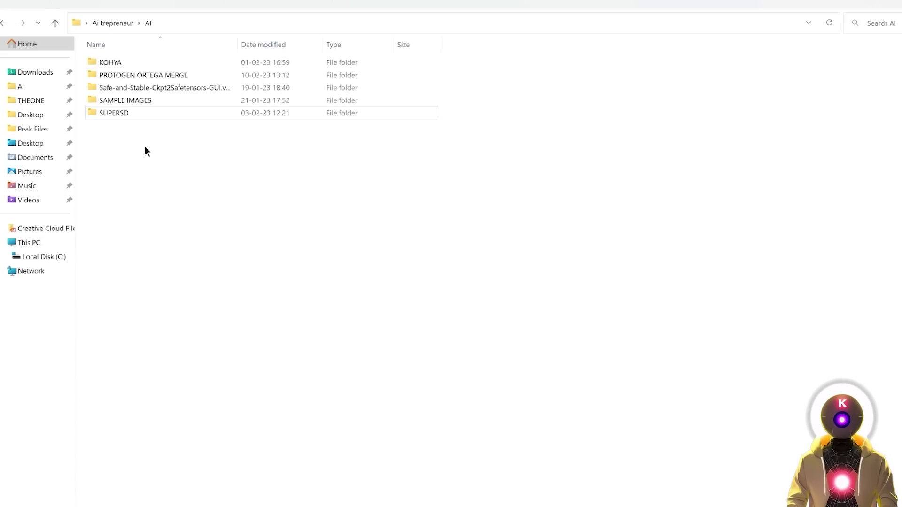
Step: Create a new folder named "Latent Couple Helper" inside the AI folder in File Explorer
right_click(145, 147)
mouse_move(254, 324)
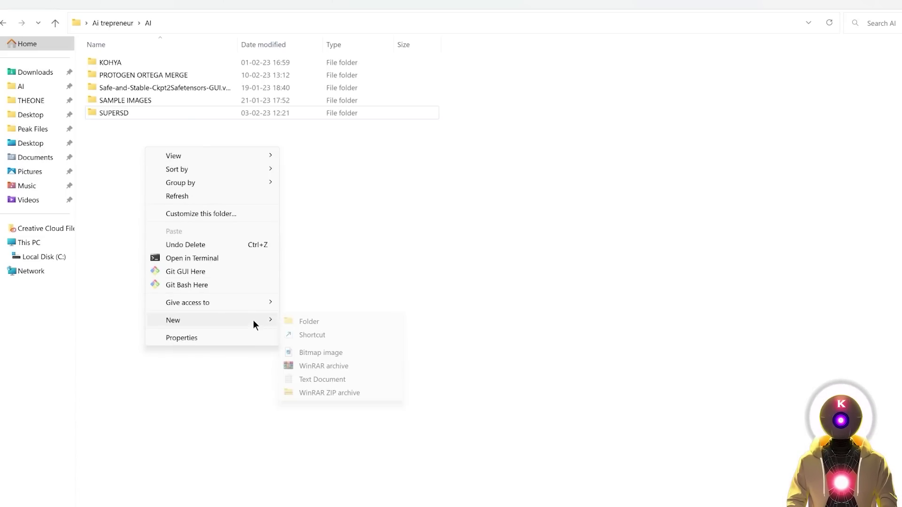
left_click(324, 321)
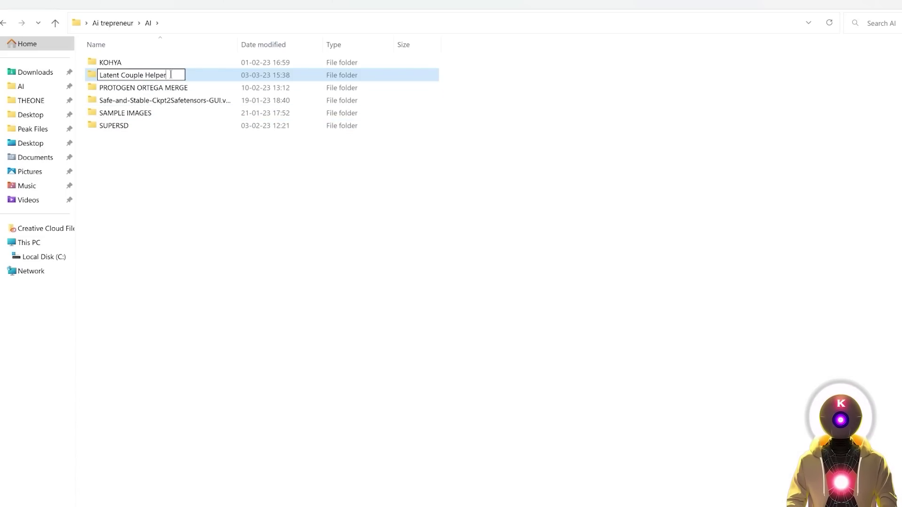
Step: Open a command prompt in the Latent Couple Helper folder and run git clone with the copied repository URL
key("Return")
double_click(137, 74)
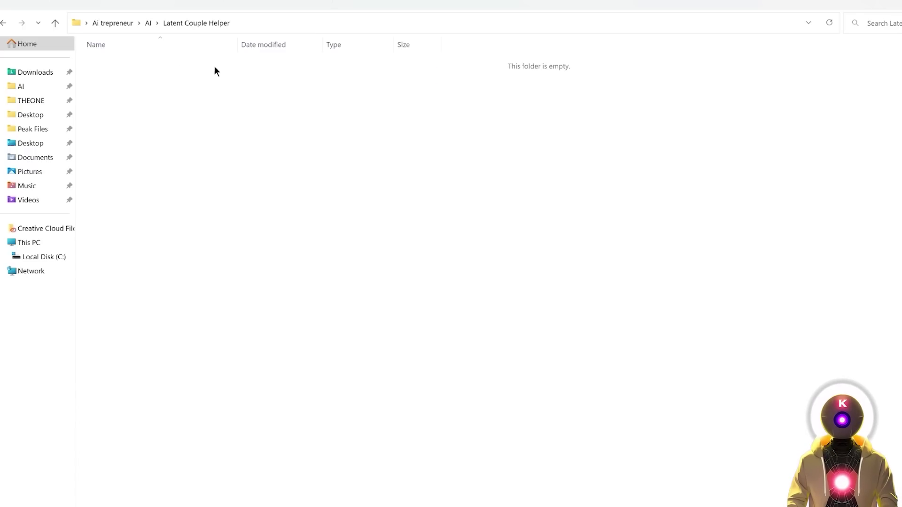
left_click(253, 22)
type("c")
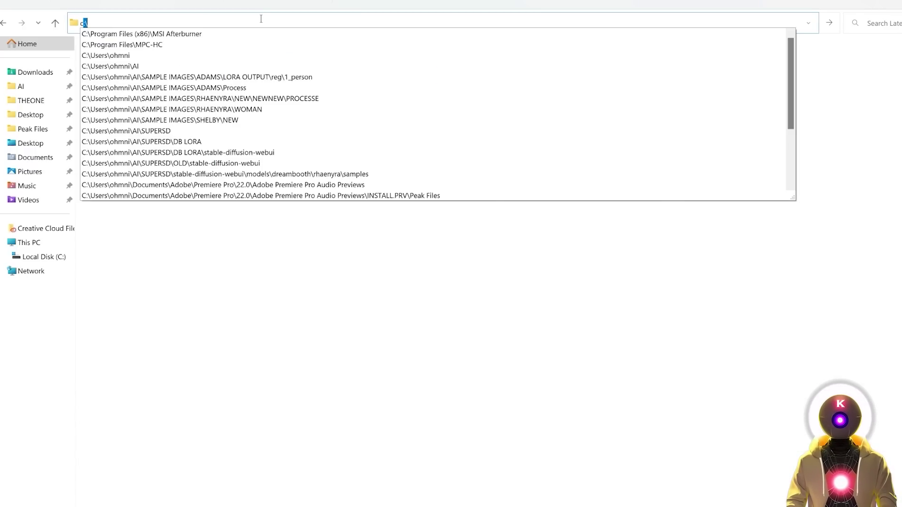
type("md")
key("Return")
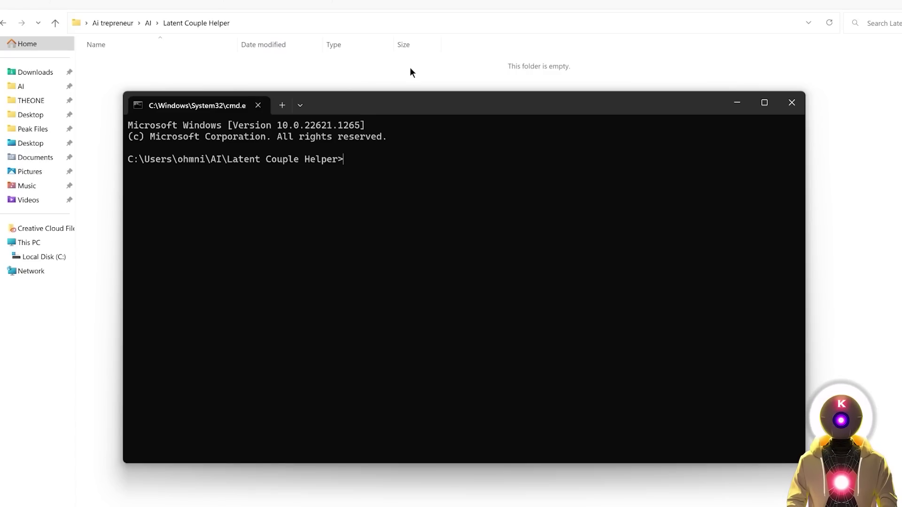
type("git clone")
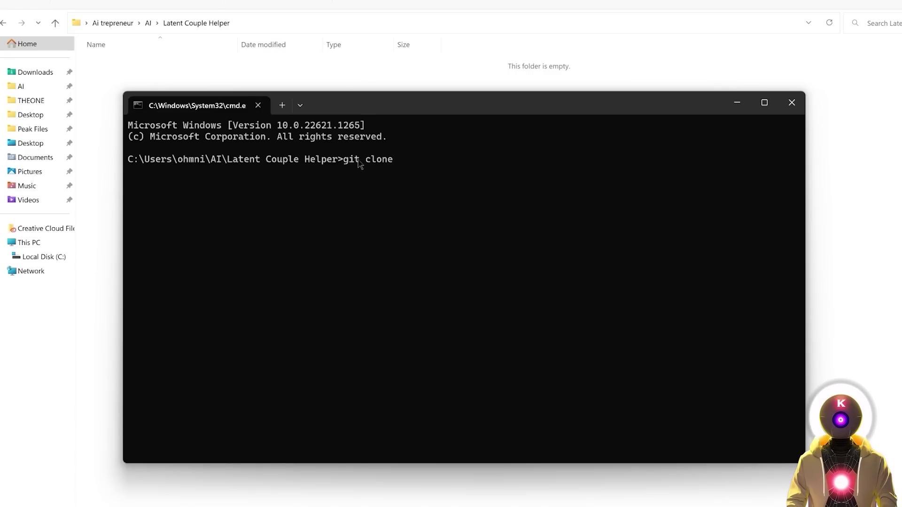
right_click(383, 183)
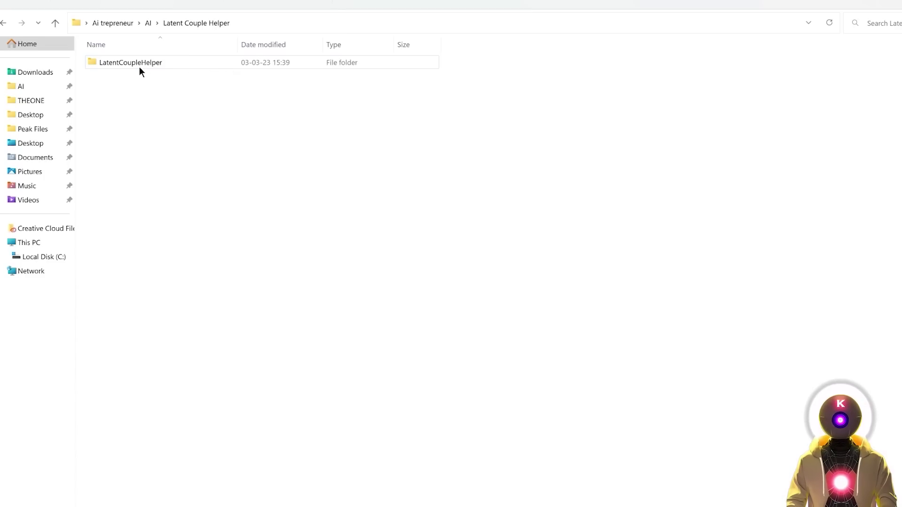
Step: Launch LatentCoupleHelper.bat from the cloned LatentCoupleHelper folder
left_click(132, 63)
double_click(131, 63)
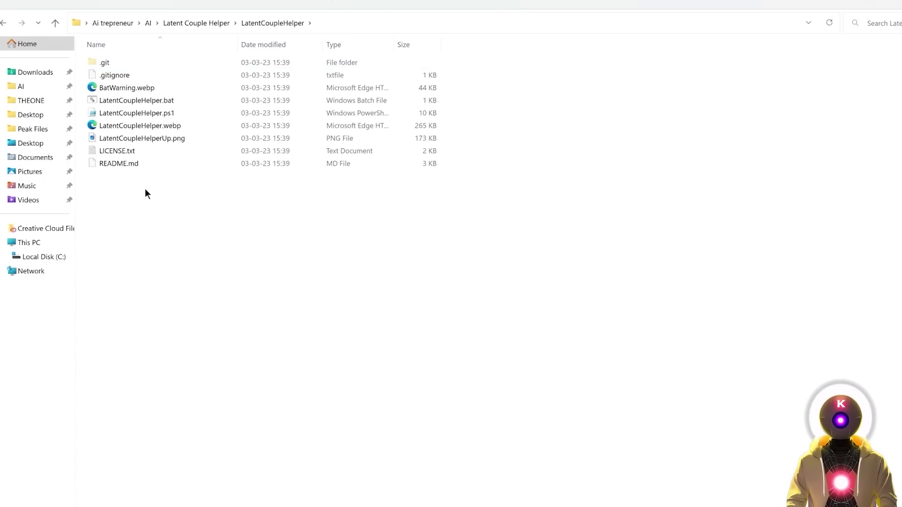
double_click(125, 100)
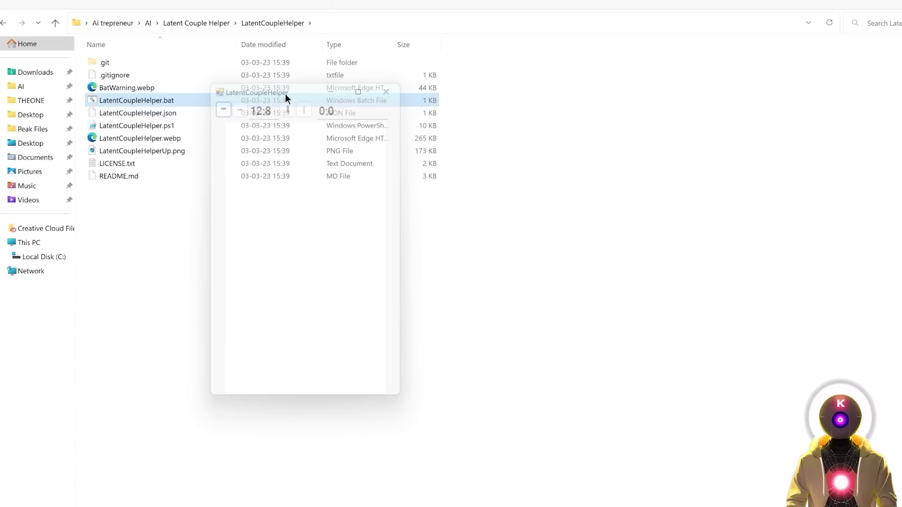
Step: Place the LatentCoupleHelper window over the generated couple image and resize its grid to match the picture
left_click_drag(286, 94, 568, 129)
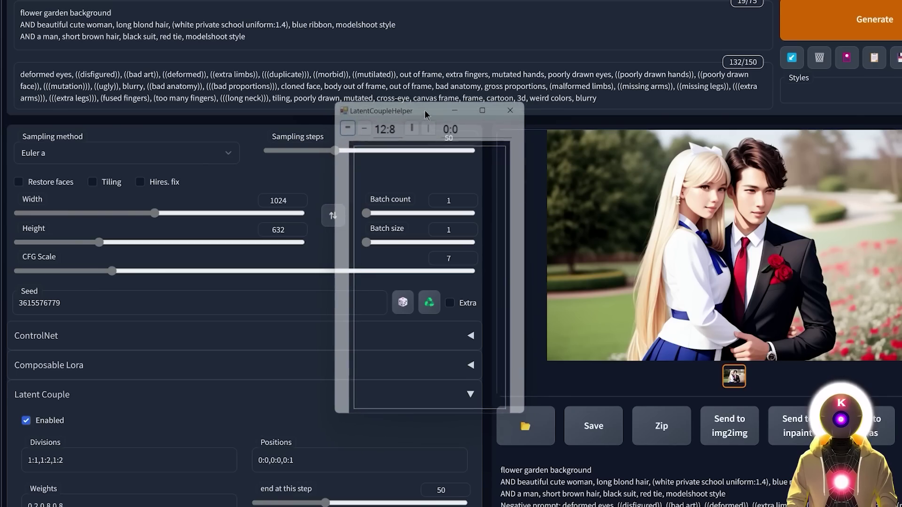
left_click_drag(424, 110, 620, 98)
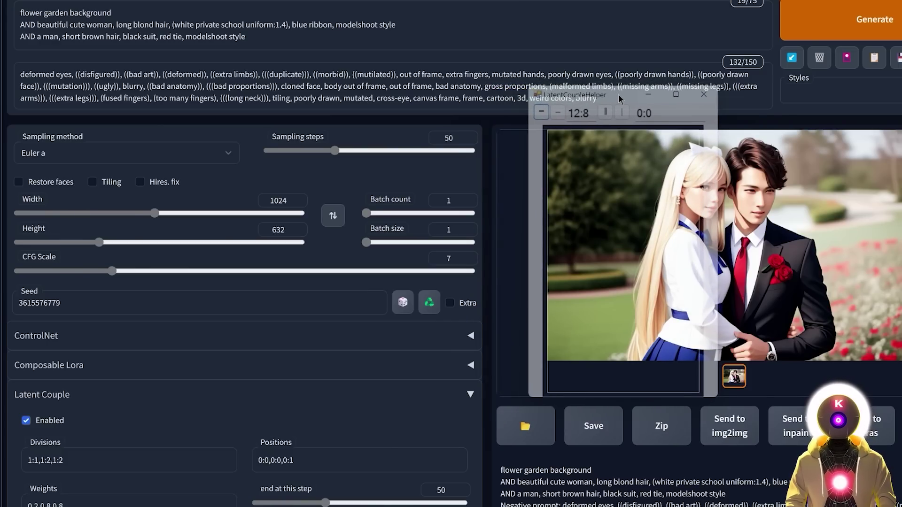
left_click_drag(718, 397, 901, 363)
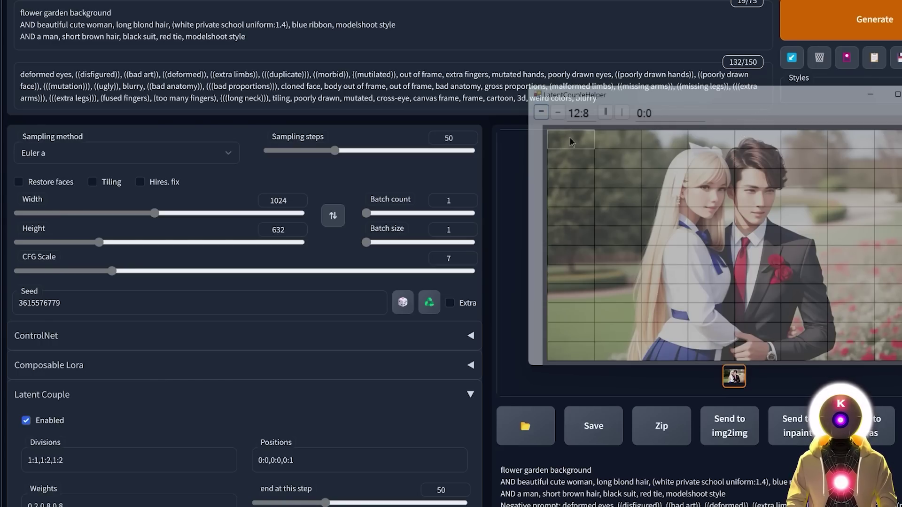
Step: Mark region 0-12:0-3 on the helper grid and enter 12:8 and 0-12:0-3 as the first Latent Couple division and position
left_click_drag(571, 140, 682, 357)
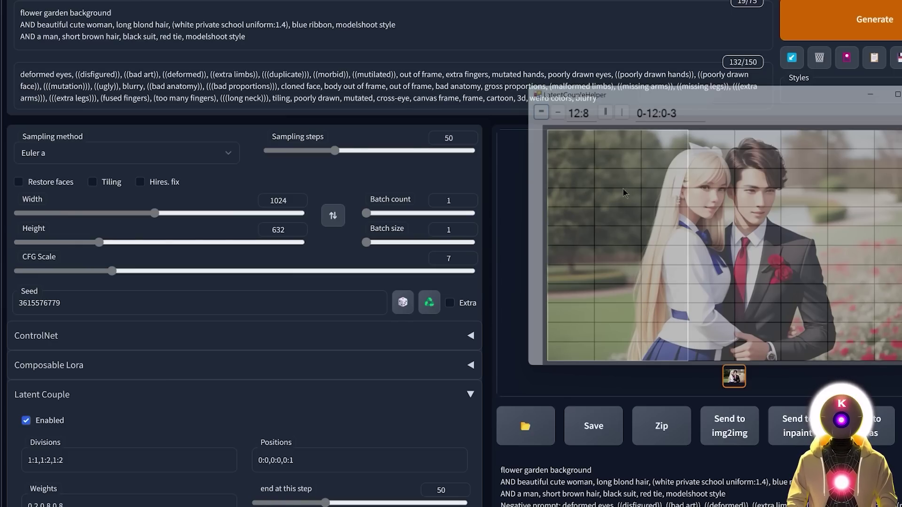
left_click(661, 117)
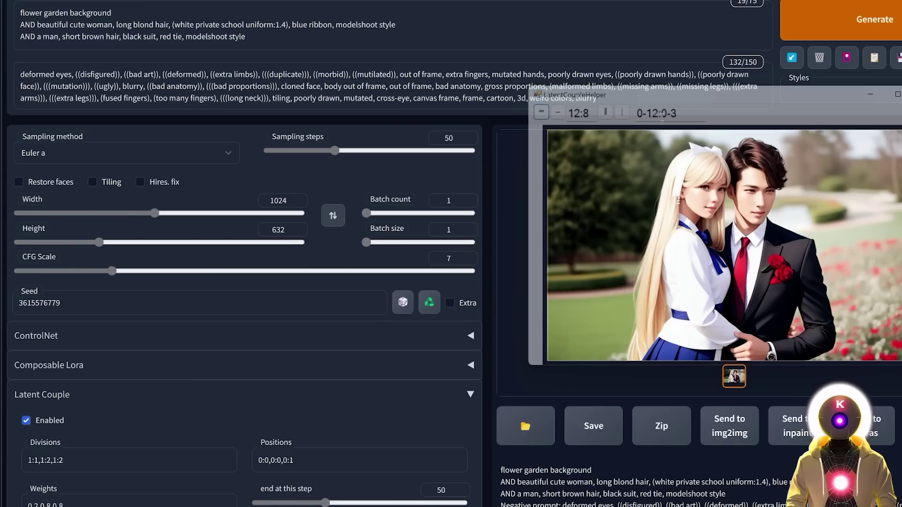
mouse_move(601, 137)
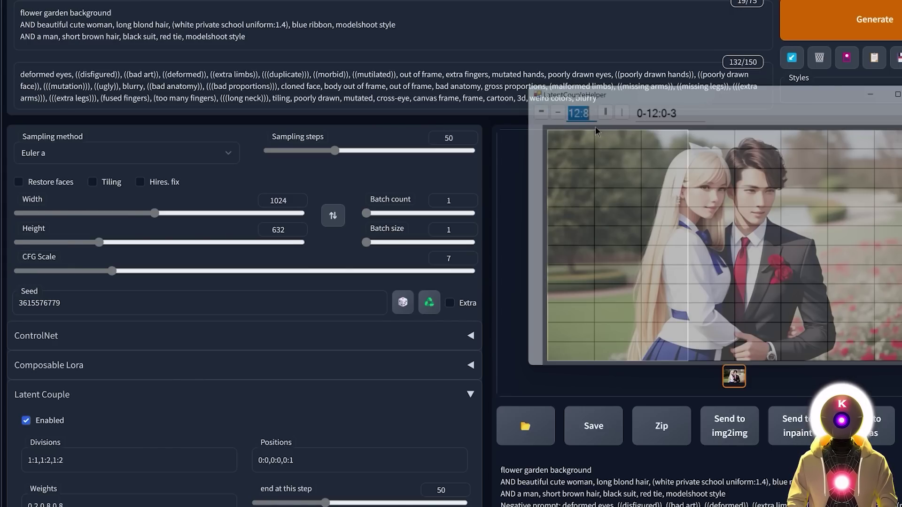
scroll(35, 380, "down", 2)
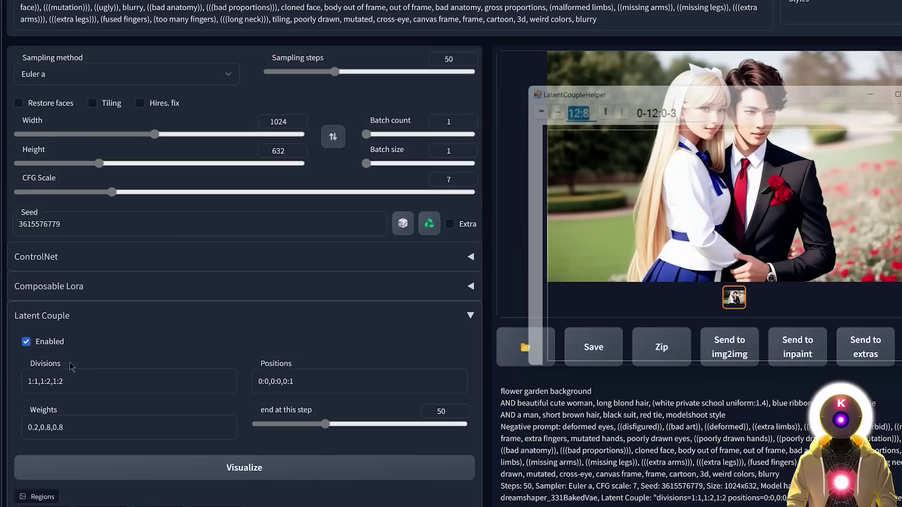
left_click_drag(39, 380, 28, 382)
type("12:8")
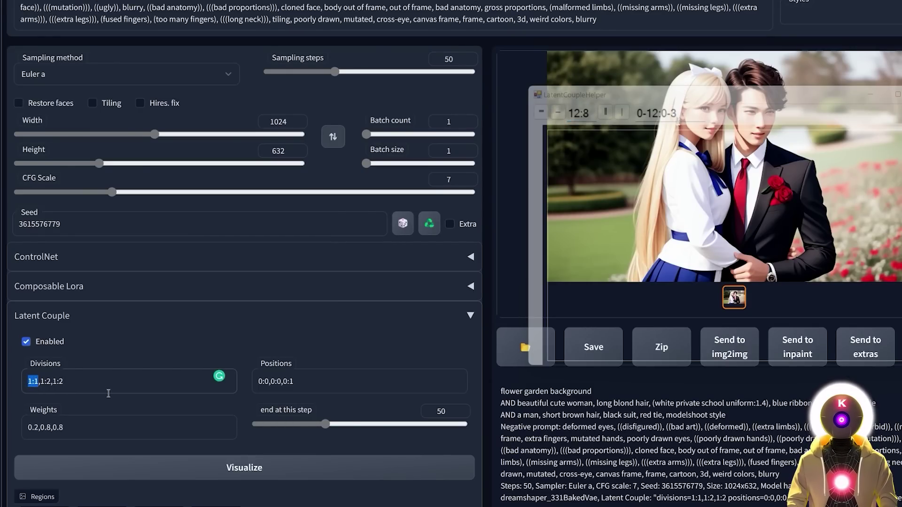
left_click_drag(637, 114, 681, 116)
key("ctrl+c")
left_click_drag(271, 381, 257, 382)
key("ctrl+v")
Step: Set the first Latent Couple weight to 0.8 and visualize the regions
scroll(37, 269, "down", 3)
left_click(38, 269)
key("BackSpace")
key("BackSpace")
type(".")
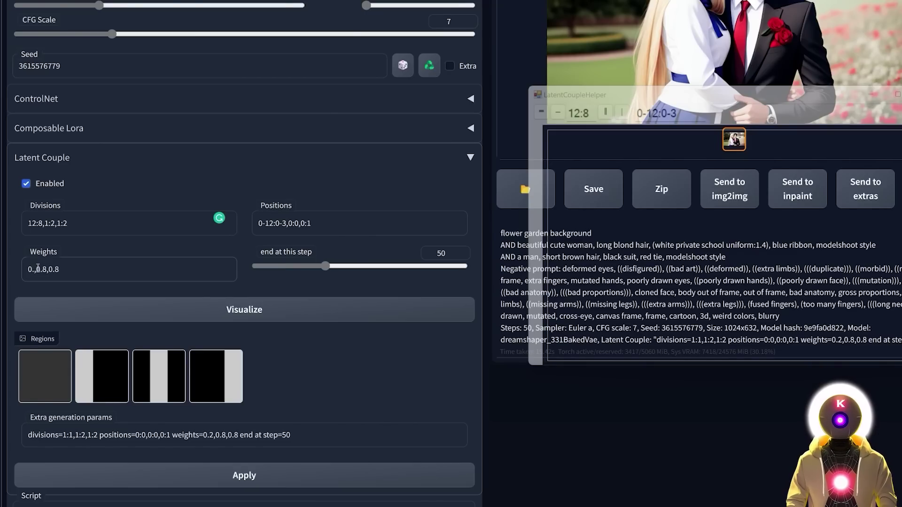
type("8")
left_click(242, 310)
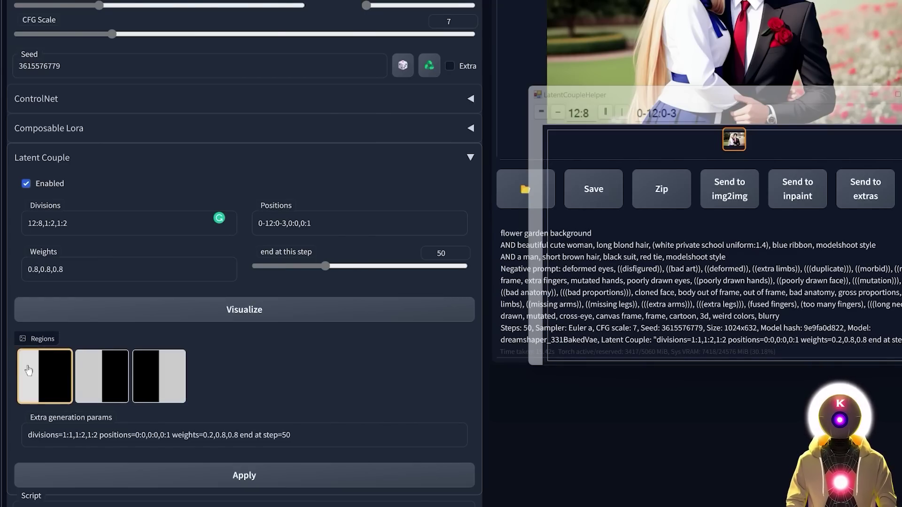
Step: Mark region 0-5:5-8 on the helper grid, enter 12:8 and 0-5:5-8 as the second division and position, and visualize the regions
scroll(28, 393, "up", 5)
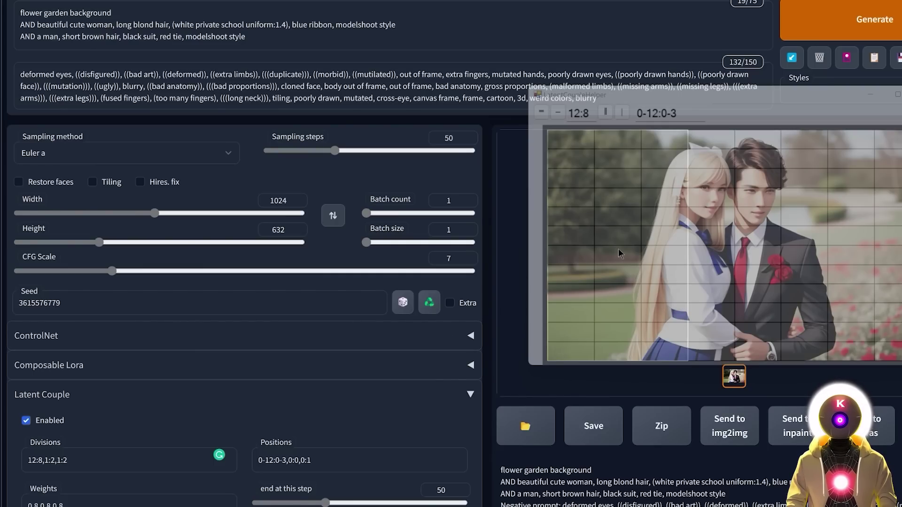
left_click_drag(783, 132, 899, 214)
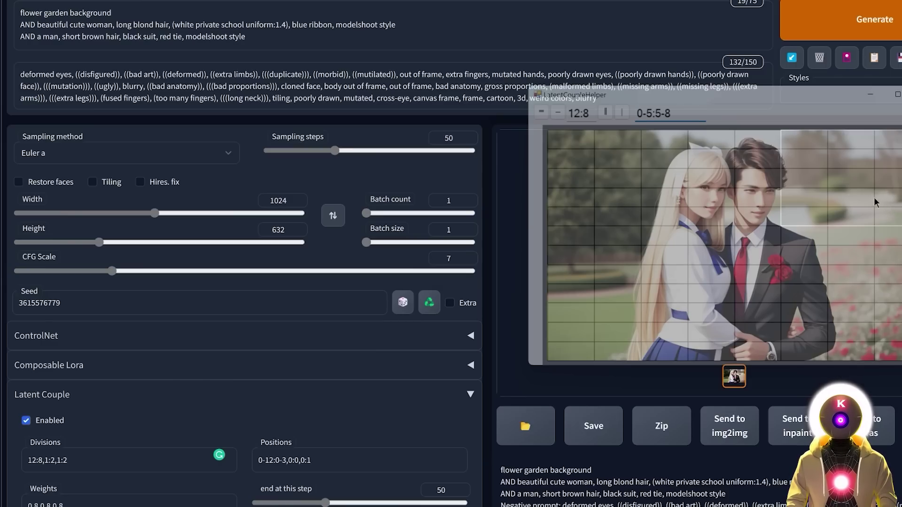
scroll(141, 375, "down", 5)
left_click_drag(56, 242, 45, 244)
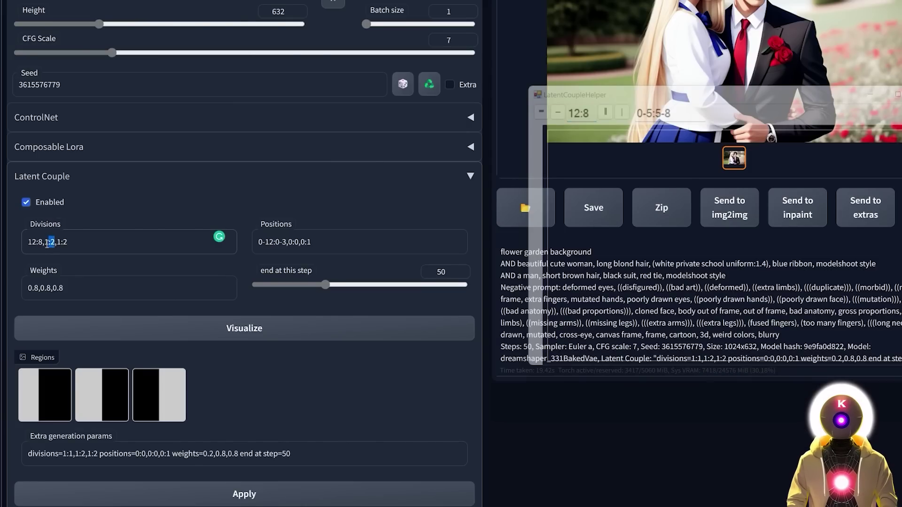
key("ctrl+v")
double_click(673, 115)
left_click_drag(293, 242, 281, 242)
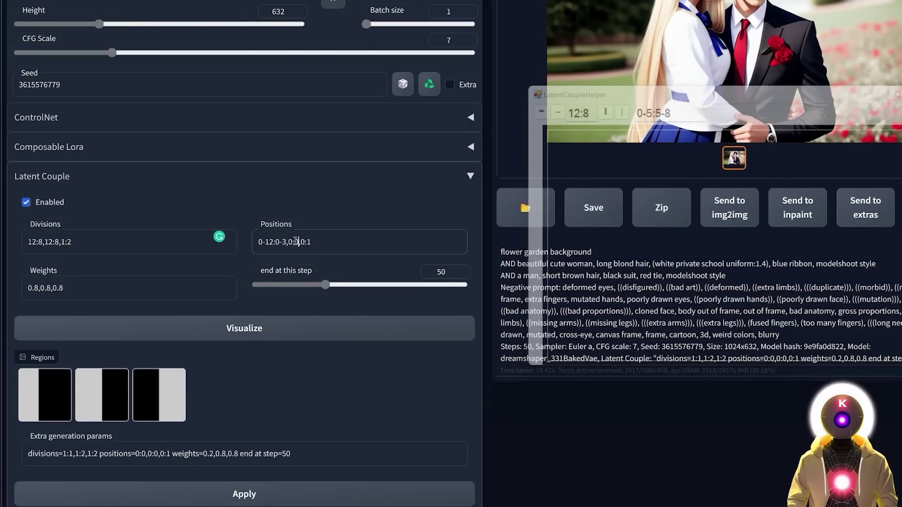
key("ctrl+v")
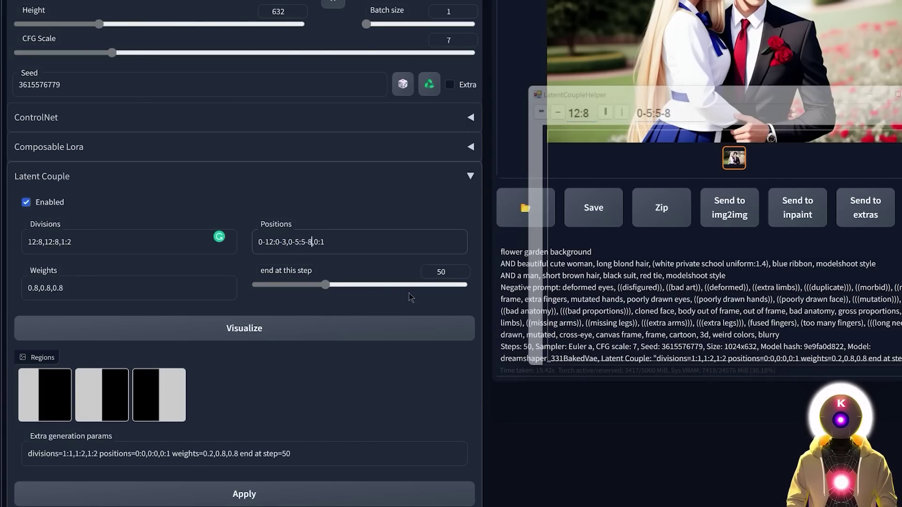
left_click(238, 328)
scroll(113, 376, "down", 1)
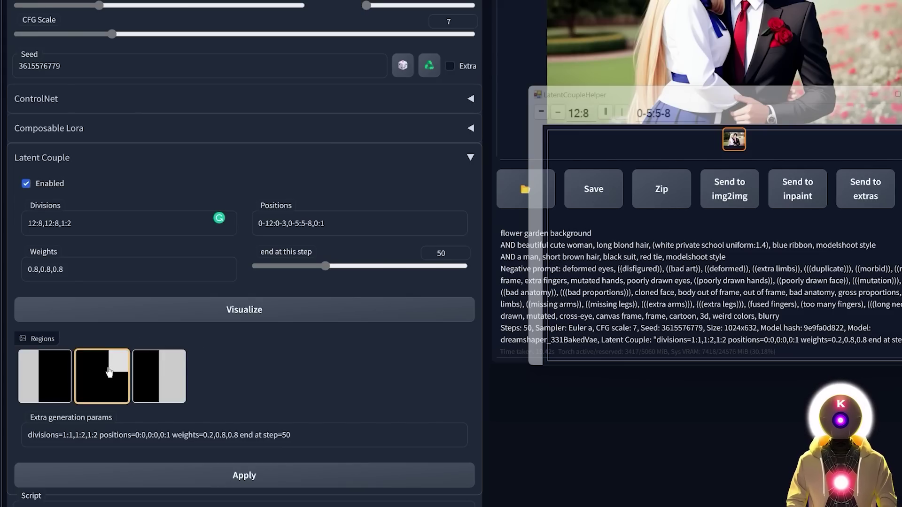
Step: Increase the LatentCoupleHelper grid to 32 rows and 32 columns
scroll(488, 263, "up", 5)
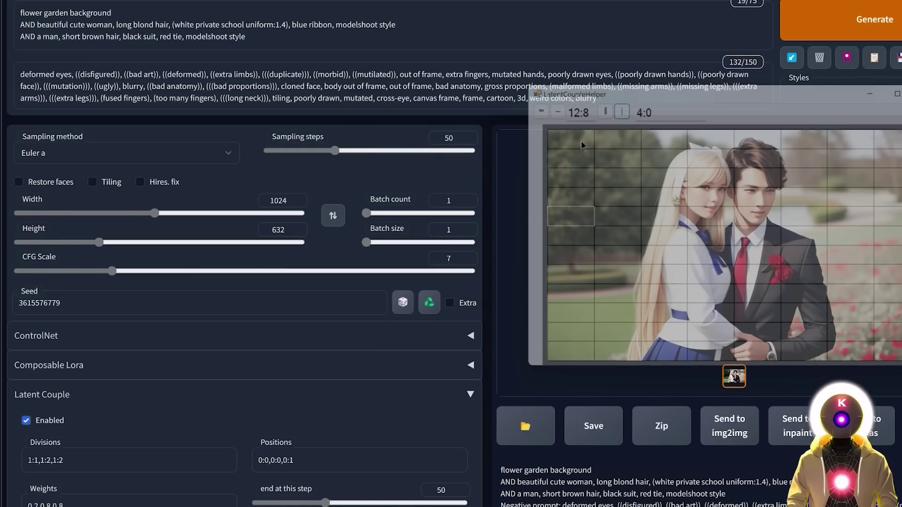
left_click(544, 113)
left_click(544, 113)
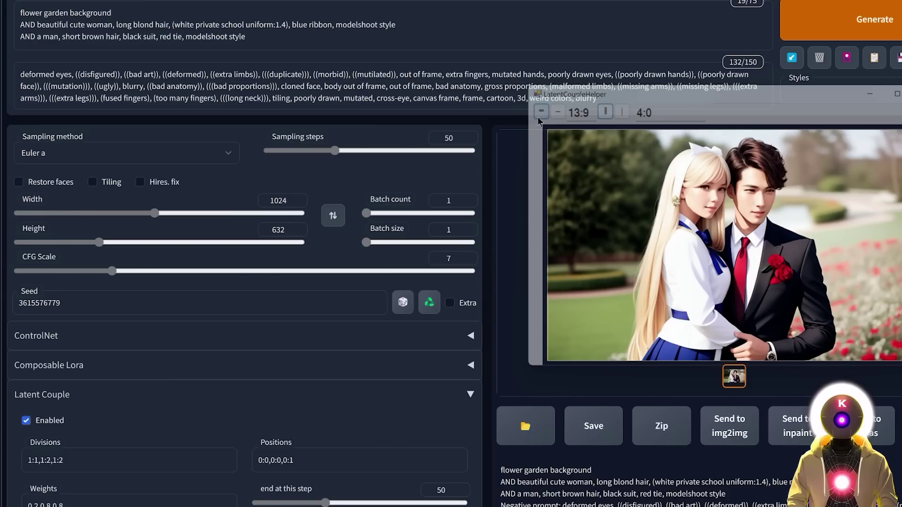
left_click(543, 118)
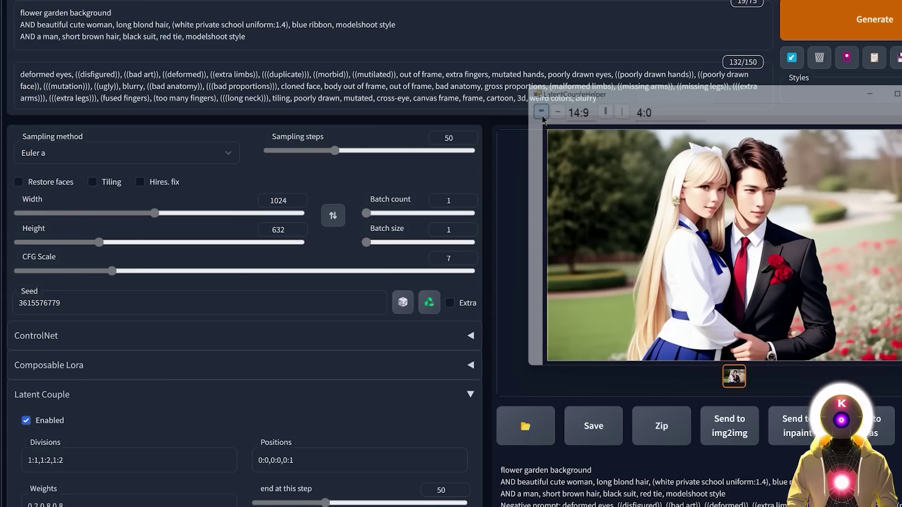
left_click(543, 118)
left_click(543, 119)
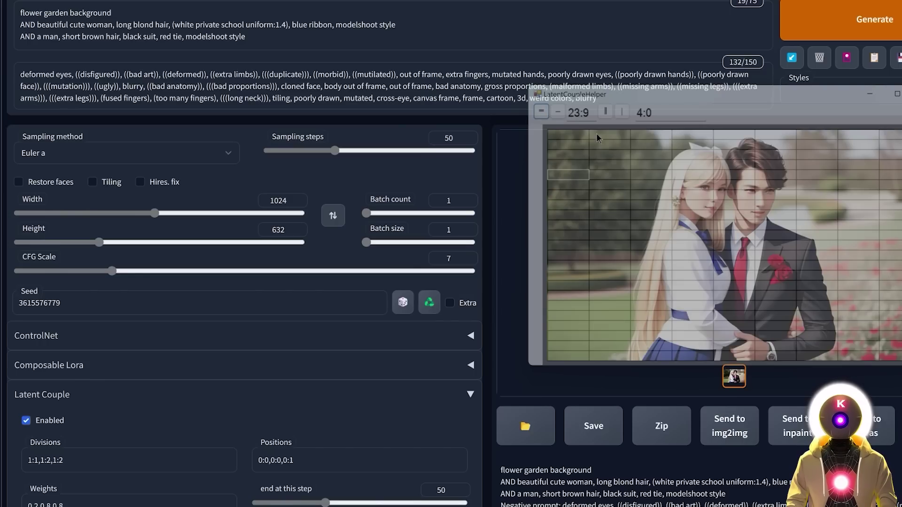
left_click(543, 119)
left_click(606, 112)
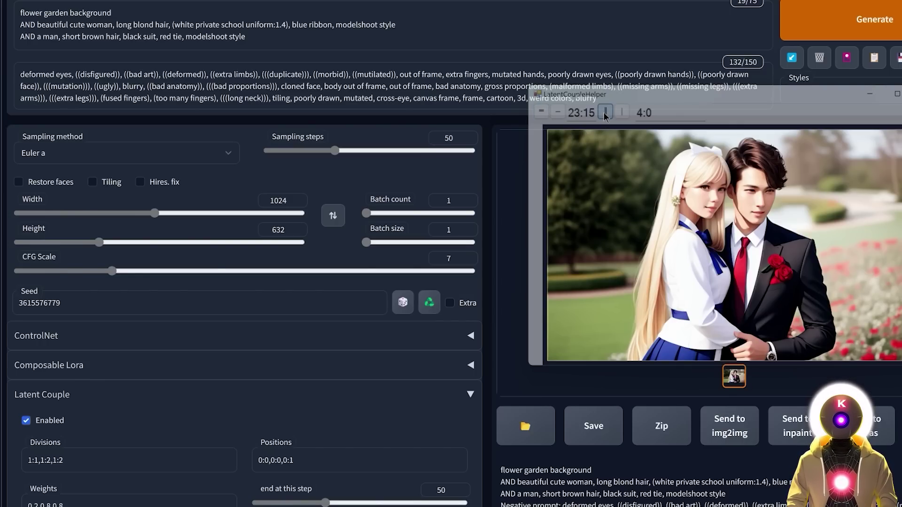
left_click(605, 113)
left_click(605, 113)
left_click(605, 112)
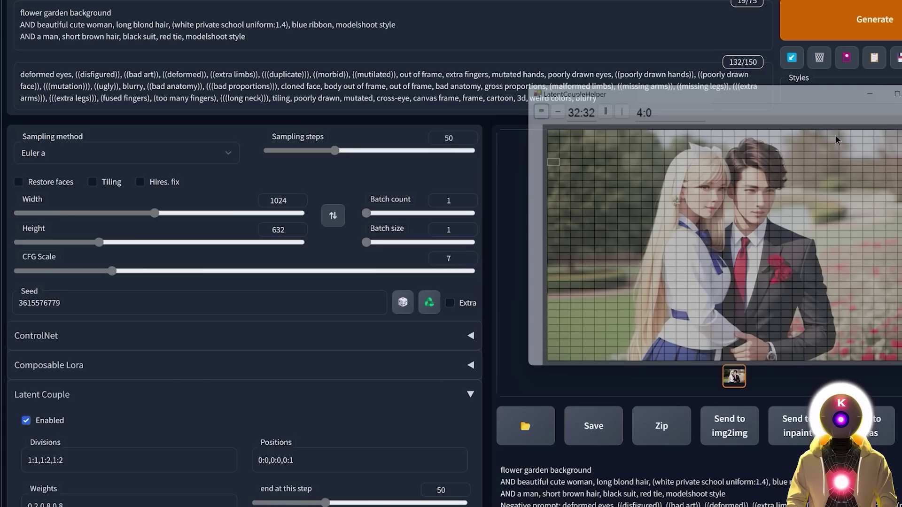
Step: Reduce the helper grid to 20:32 and mark region 0-7:25-32 in the image's upper-right corner
left_click_drag(839, 134, 901, 217)
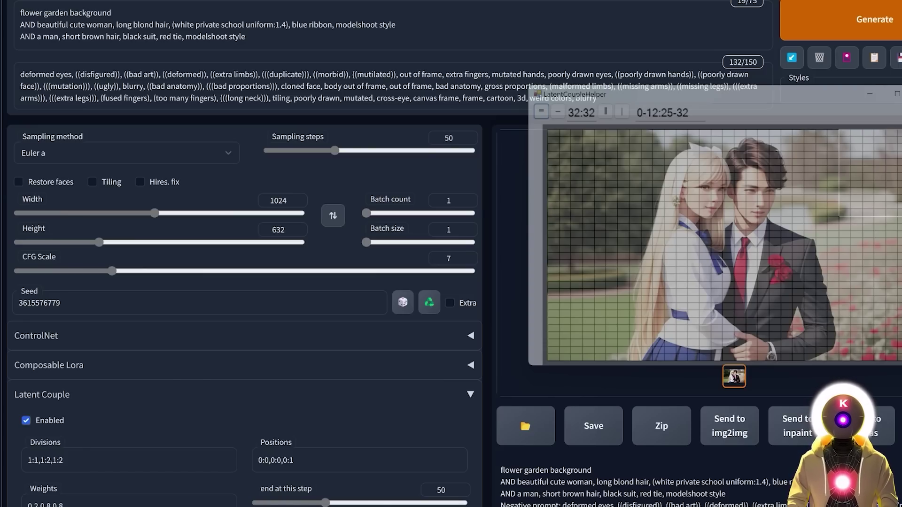
left_click(890, 135)
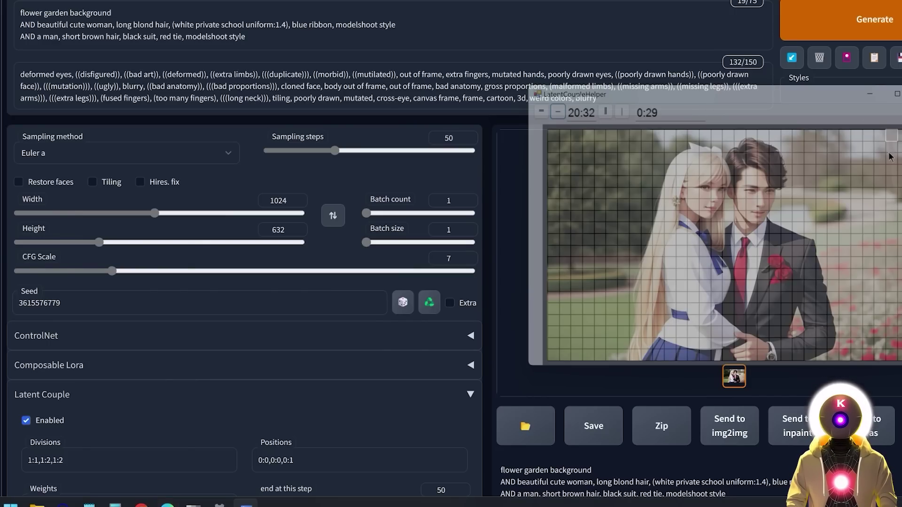
left_click_drag(901, 136, 847, 209)
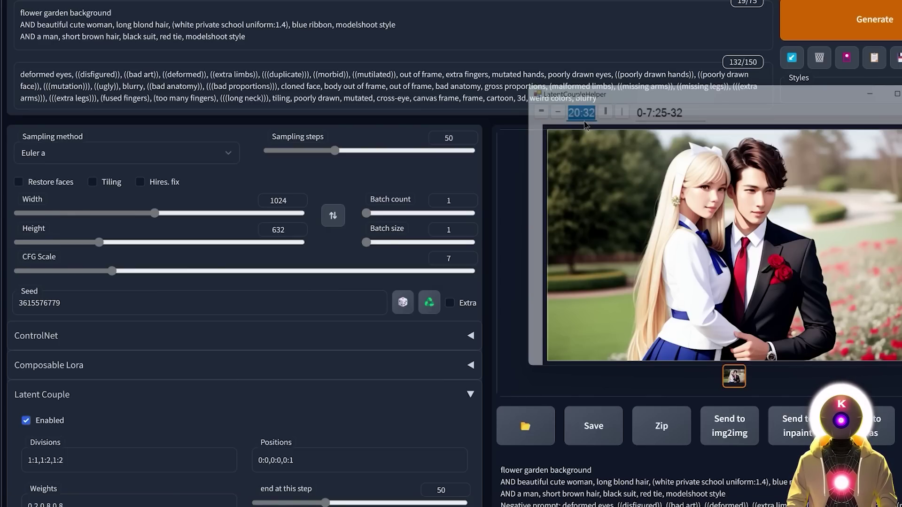
Step: Set the second Latent Couple division to 20:32 and the second position to 0-7:25-32
left_click(241, 395)
type("20:32")
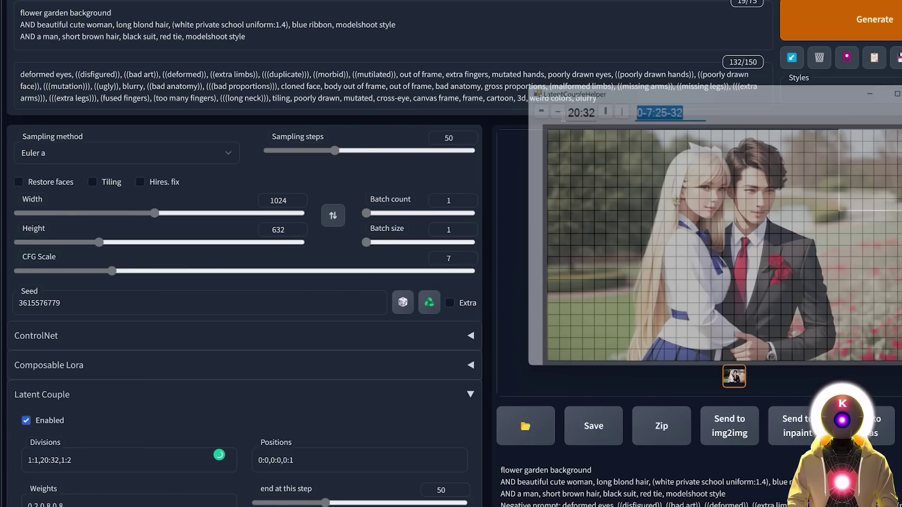
double_click(277, 461)
type("0-7:25-32")
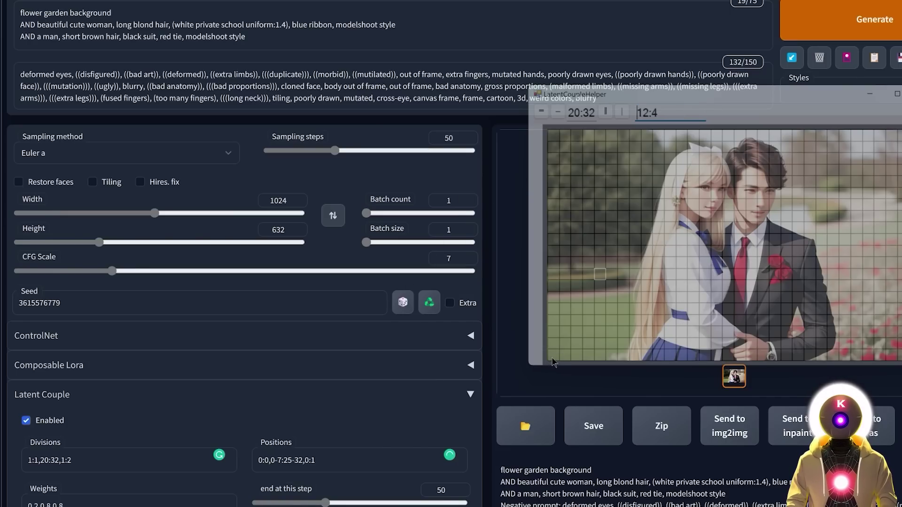
Step: Mark region 7-20:0-13 on the helper grid and enter 20:32 and 7-20:0-13 as the third Latent Couple division and position
left_click_drag(553, 358, 699, 211)
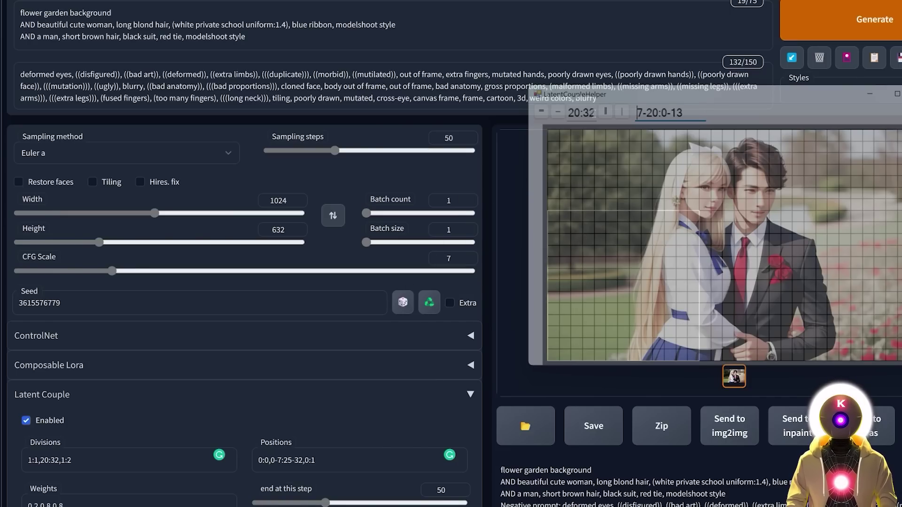
double_click(75, 460)
type("20:32")
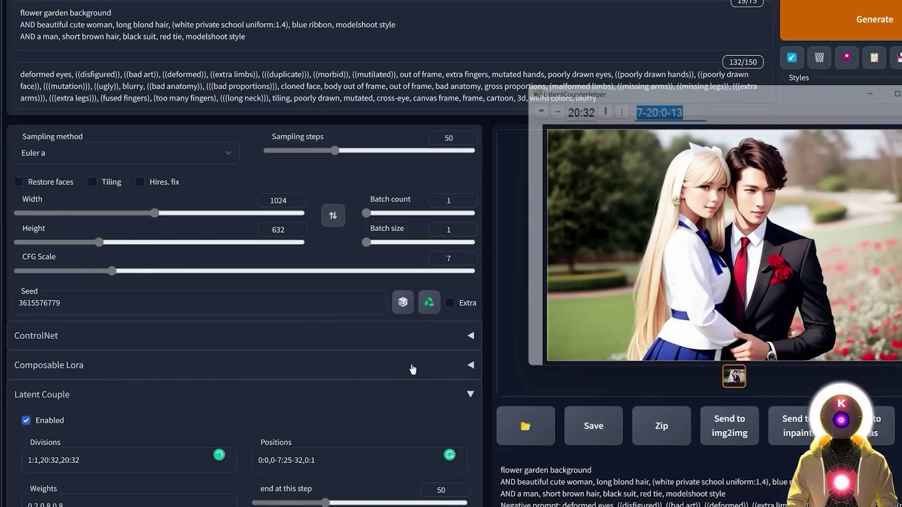
double_click(312, 461)
type("7-20:0-13")
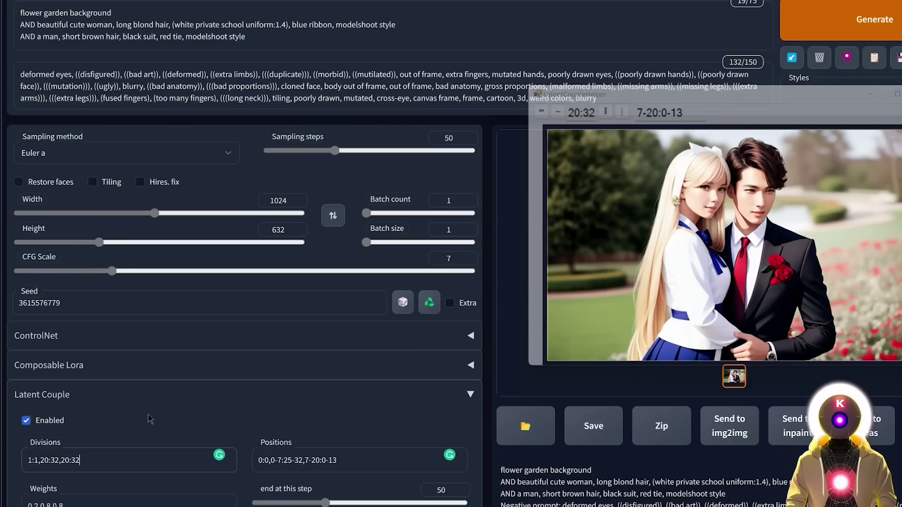
Step: Add a fourth Latent Couple division of 20:32 and mark region 7-20:15-26 on the helper grid for the fourth position
type(",")
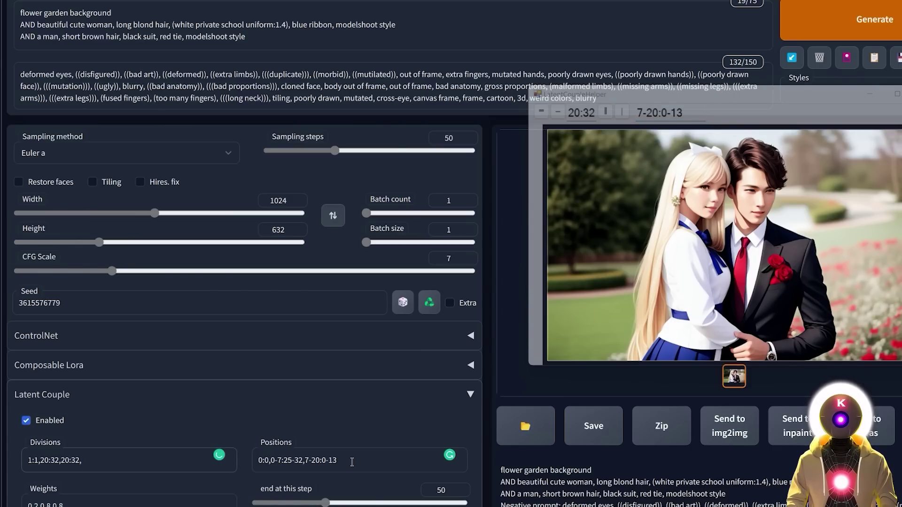
left_click(352, 462)
type(",")
left_click_drag(849, 360, 726, 220)
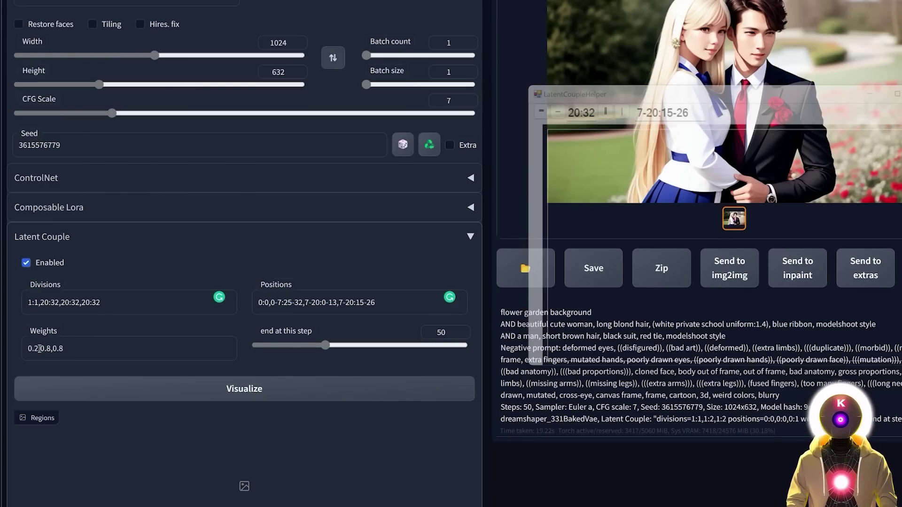
Step: Append a fourth weight of 0.8, then visualize the Latent Couple regions and check each region preview
left_click(59, 350)
type(",0.8")
scroll(244, 335, "down", 2)
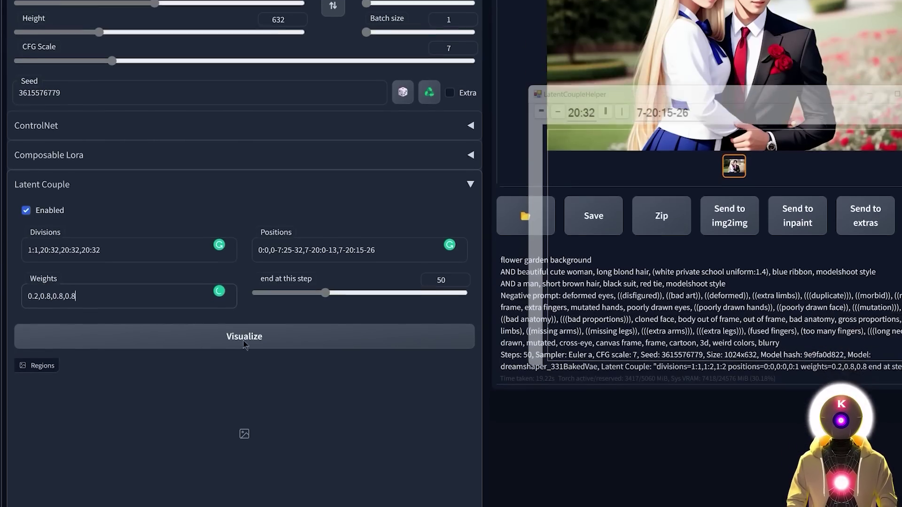
left_click(254, 316)
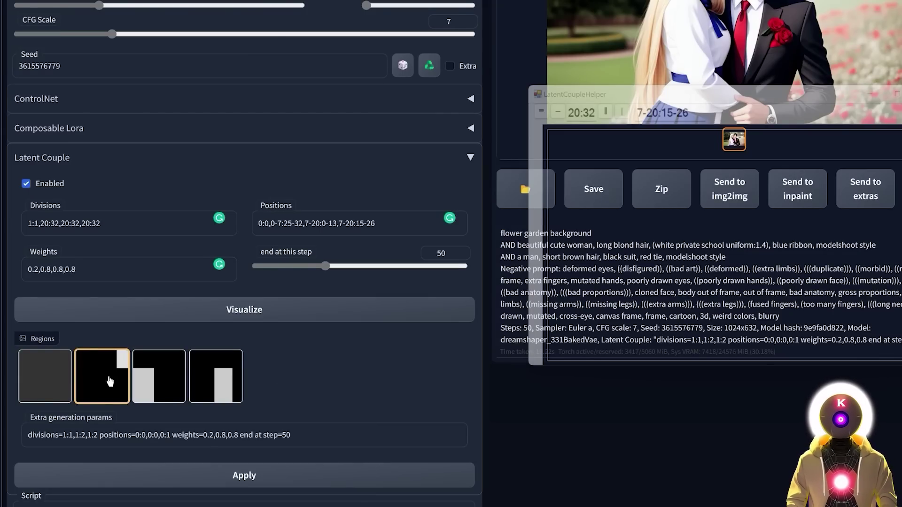
left_click(44, 379)
left_click(123, 360)
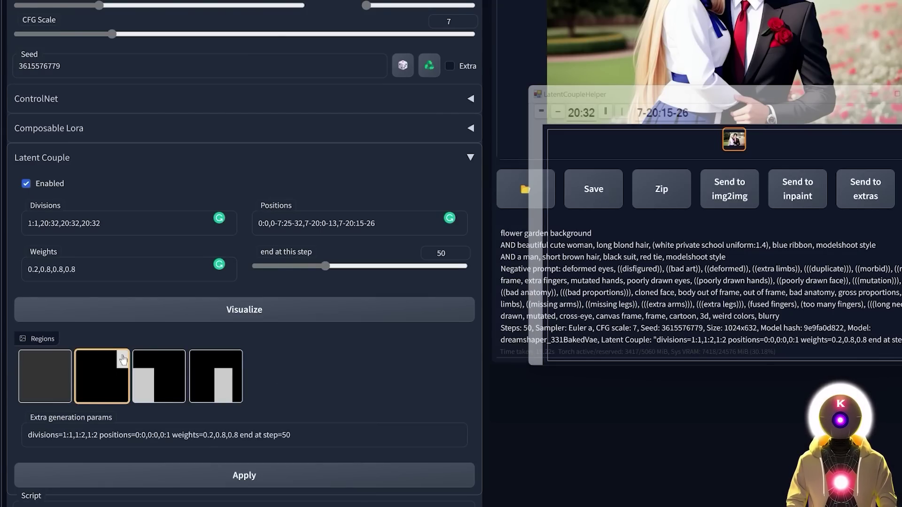
left_click(152, 378)
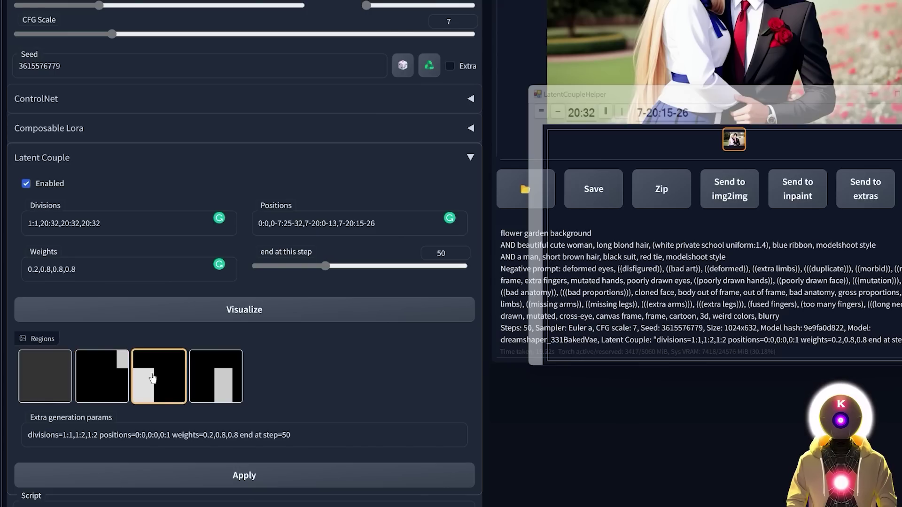
left_click(207, 376)
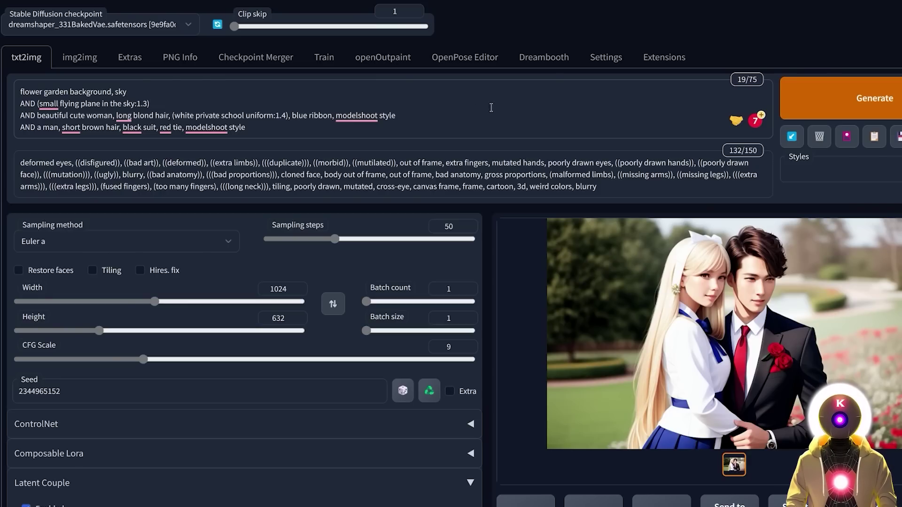
Step: Generate the image from the flower garden prompt with a small flying plane, a blond woman and a man in a black suit
left_click(851, 96)
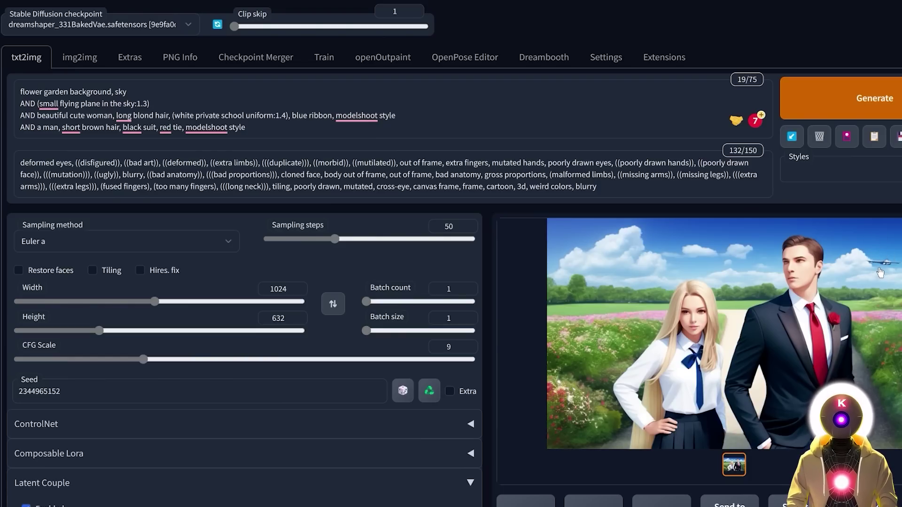
scroll(846, 277, "down", 8)
scroll(653, 303, "up", 8)
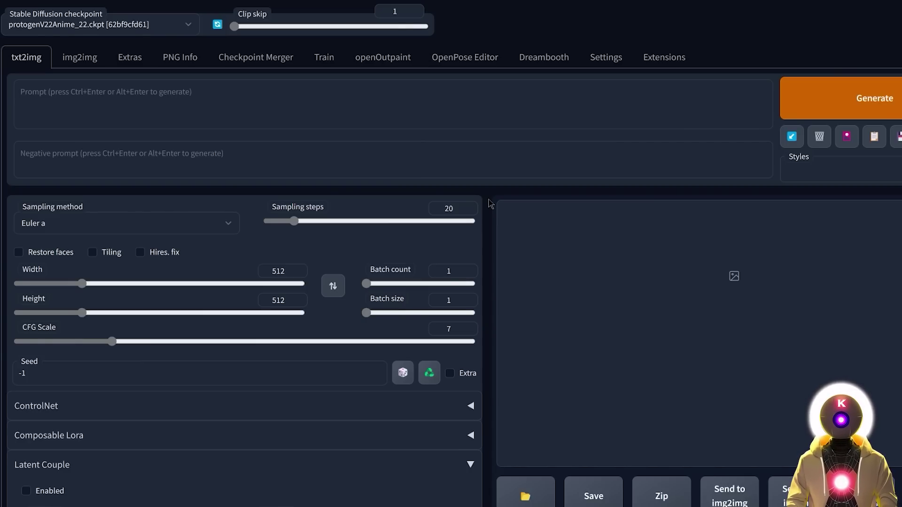
Step: Apply the extra generation params divisions=2:2,2:2,2:2,2:2 positions=0:0,0:1,1:0,1:1 weights=1,1,1,1 end at step=36 and visualize the regions
scroll(489, 203, "down", 10)
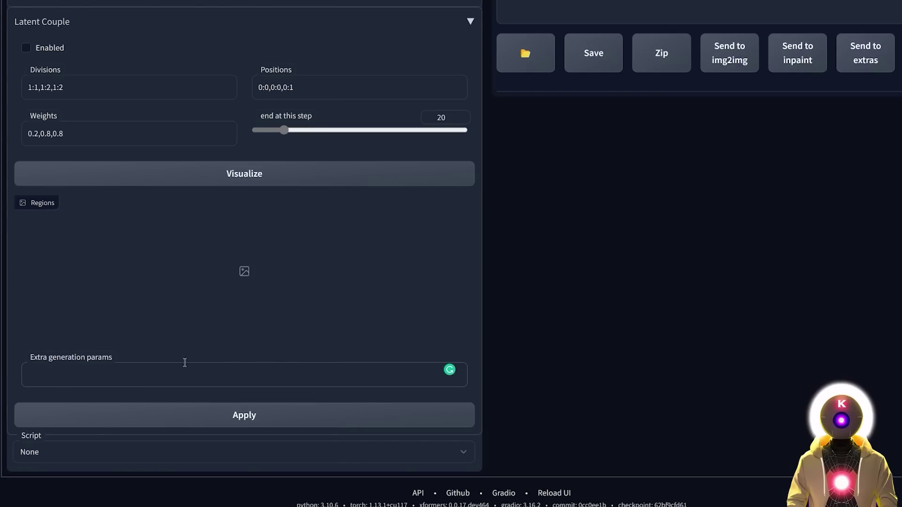
type("divisions=2:2,2:2,2:2,2:2 positions=0:0,0:1,1:0,1:1 weights=1,1,1,1 end at step=36")
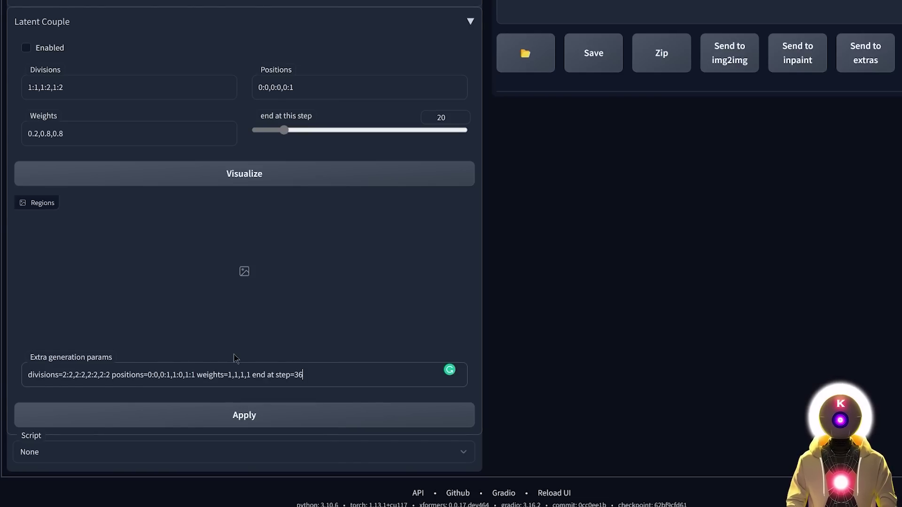
left_click(228, 418)
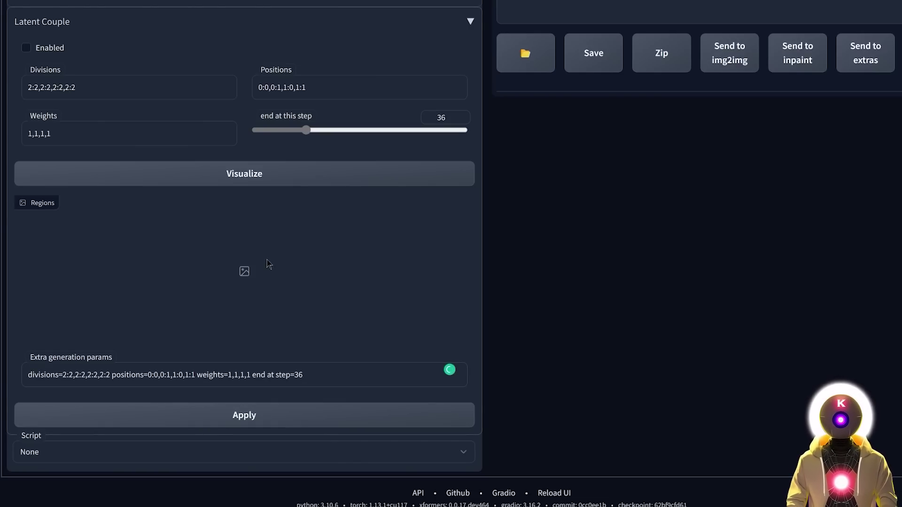
left_click(268, 181)
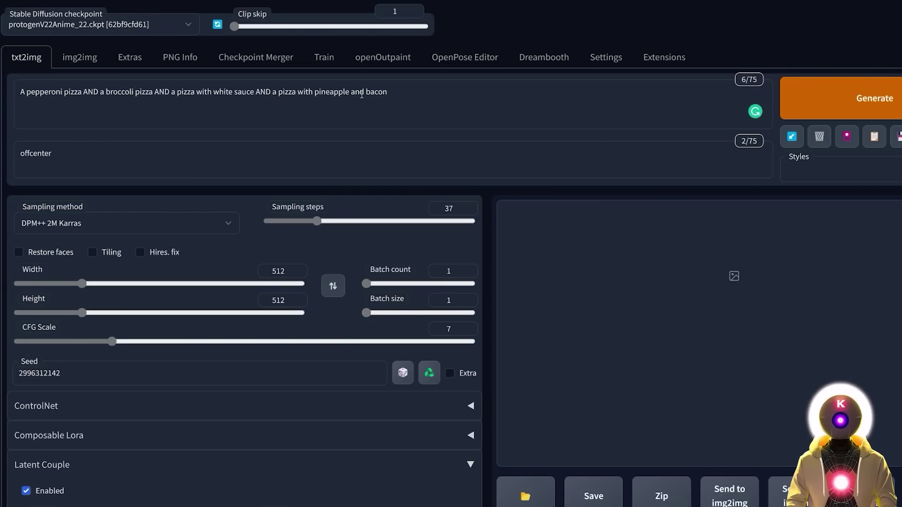
Step: Generate the image from the four-part pizza prompt with Latent Couple enabled
left_click(841, 99)
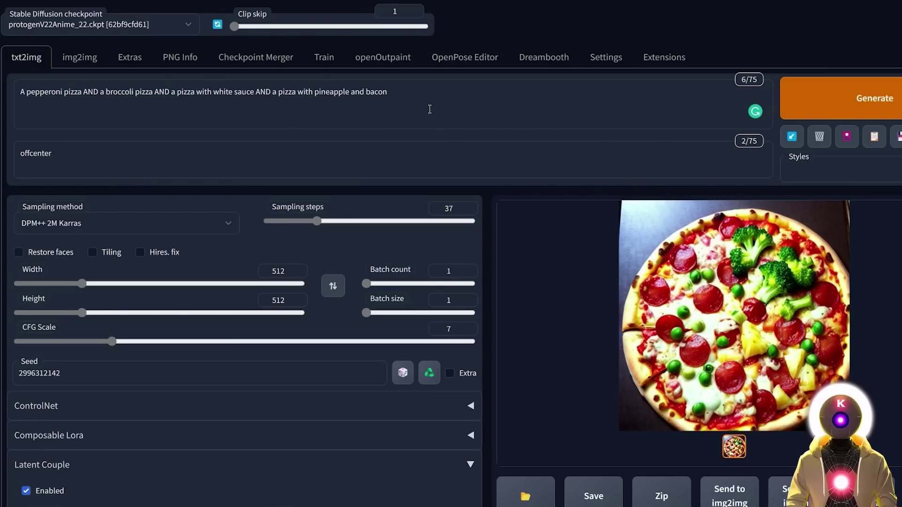
scroll(430, 108, "down", 8)
scroll(488, 275, "up", 8)
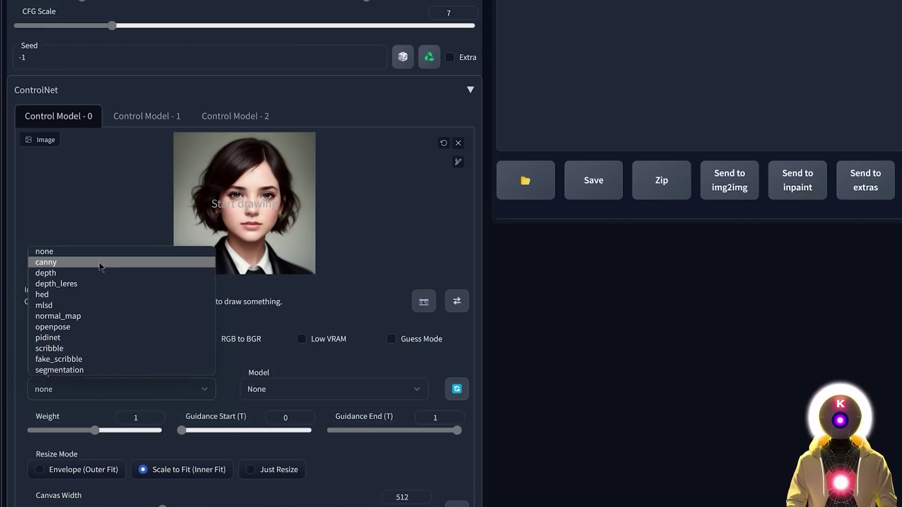
Step: Set ControlNet's preprocessor to canny with the control_sd15_canny model and a weight of 0.35 for the portrait image
left_click(99, 267)
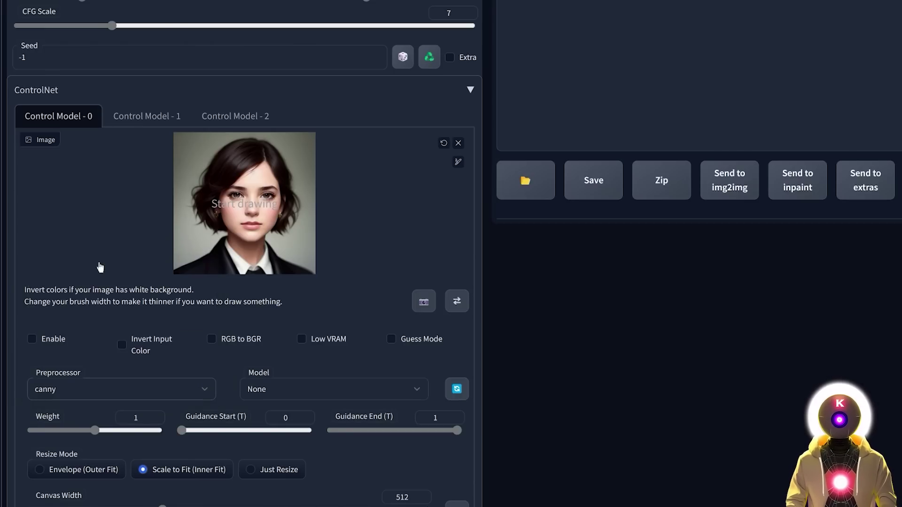
left_click(329, 389)
left_click(301, 422)
scroll(97, 355, "down", 2)
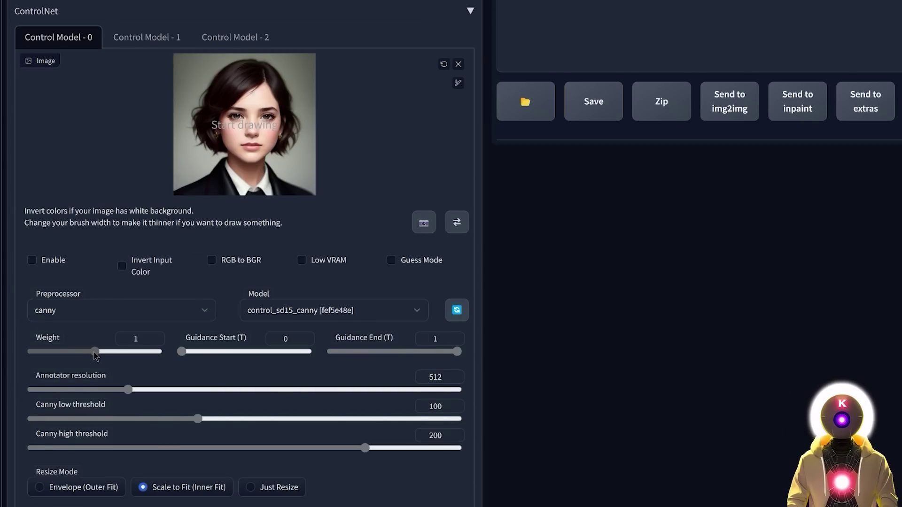
left_click_drag(98, 355, 53, 356)
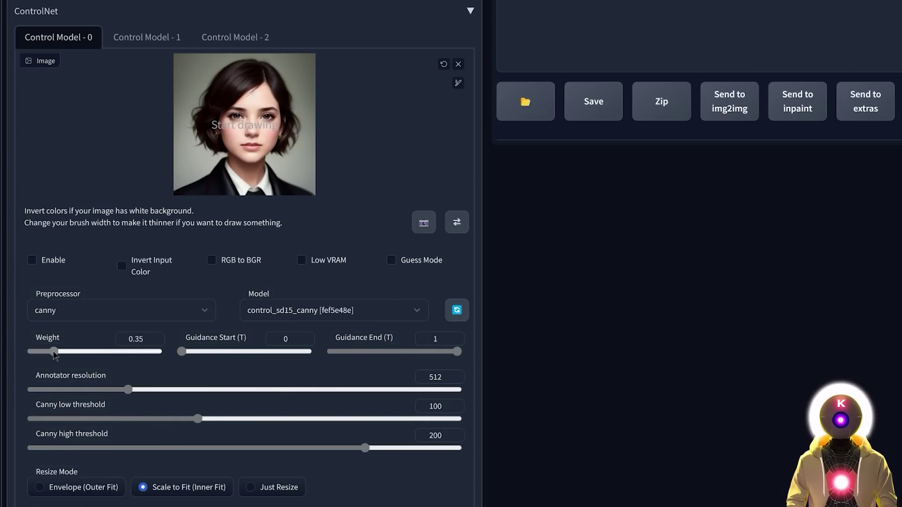
Step: Check the four-quadrant Latent Couple settings and generate the image from the prompt describing four people of different ages
scroll(324, 297, "down", 10)
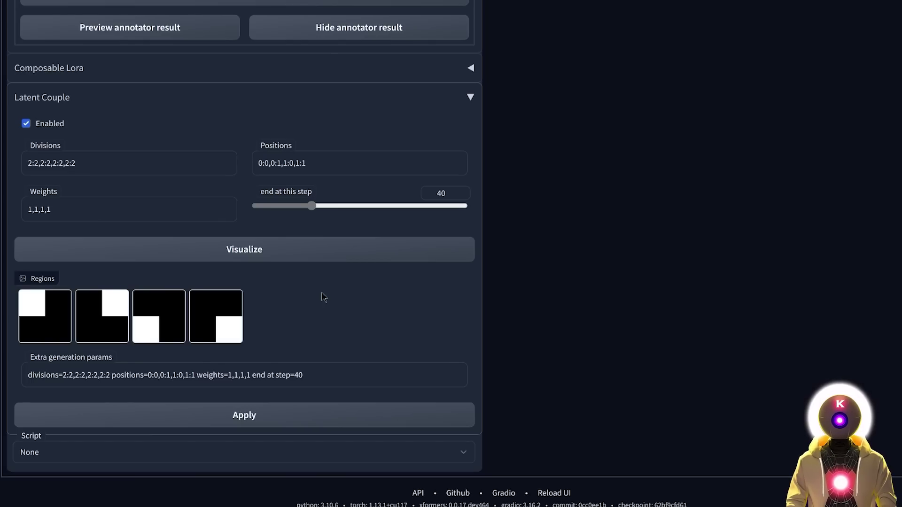
scroll(324, 297, "up", 15)
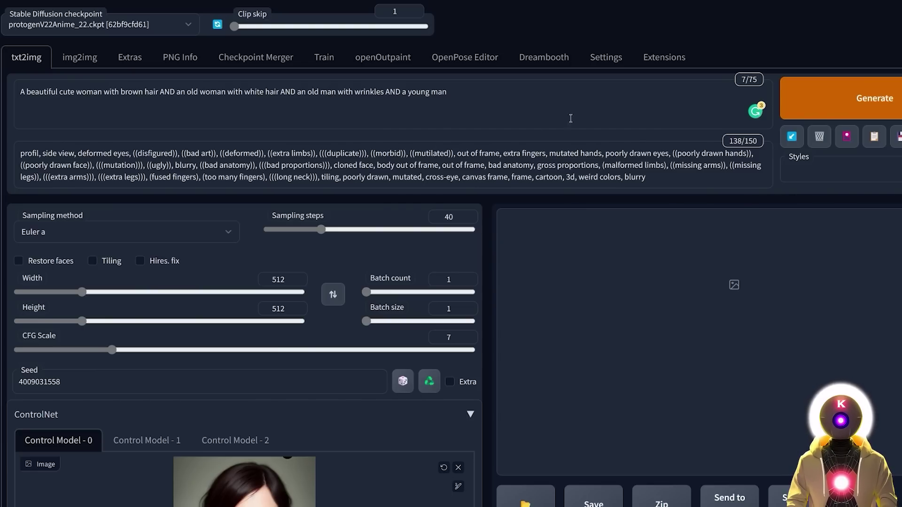
left_click(841, 96)
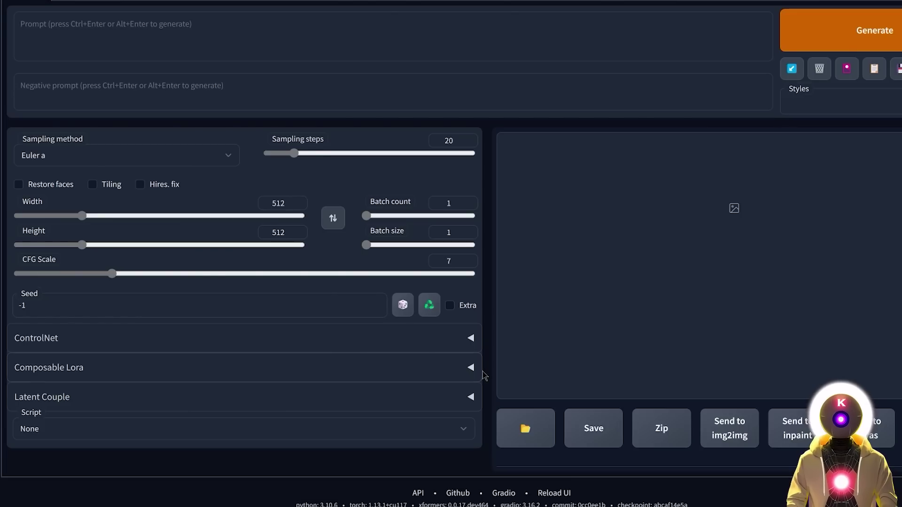
Step: Expand the Composable Lora and Latent Couple settings and visualize the 1:1,1:2,1:2 regions with the end step at 50
left_click(472, 368)
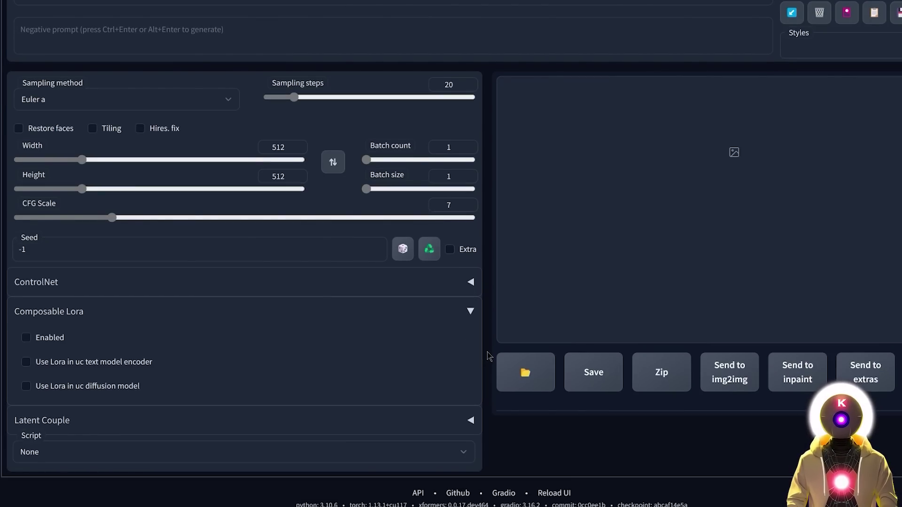
left_click(471, 420)
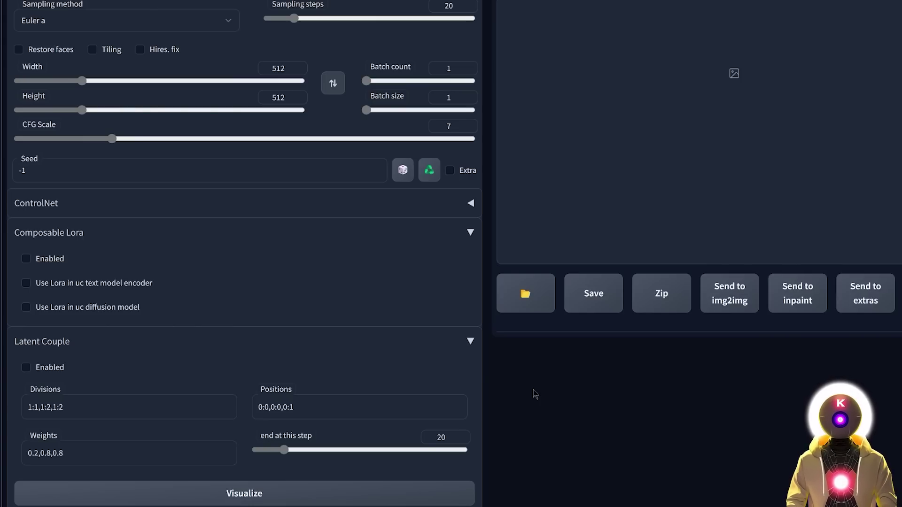
scroll(426, 319, "down", 3)
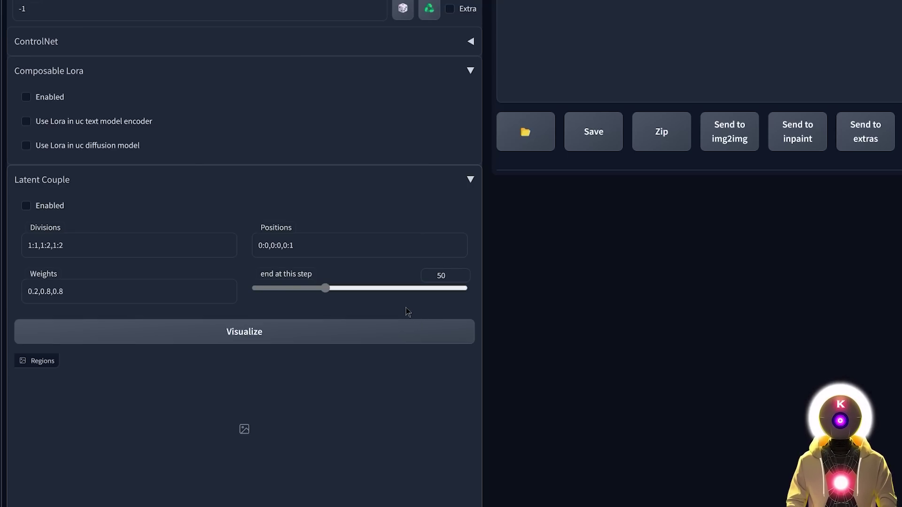
left_click(270, 336)
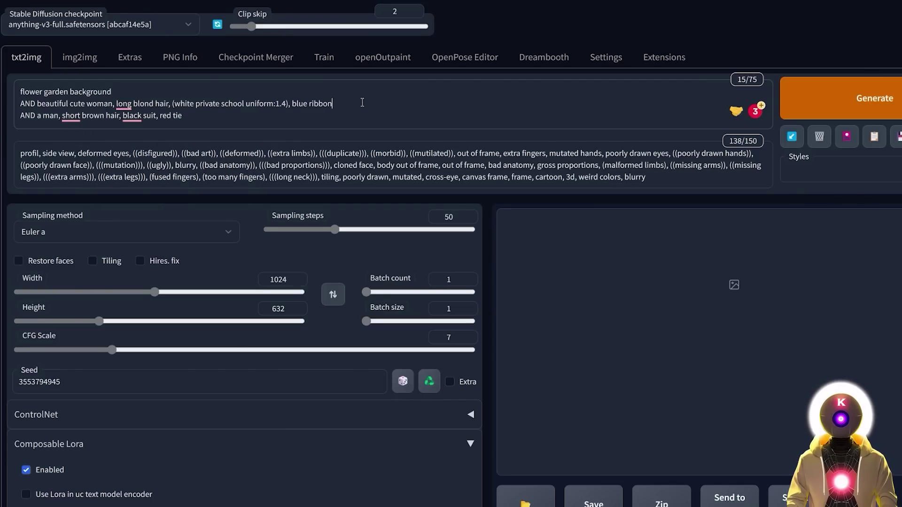
Step: Find the onePieceWanoSagaStyle_v2Offset LoRA by searching "wan" and add it to the woman's prompt line at 0.8 strength
left_click(336, 118)
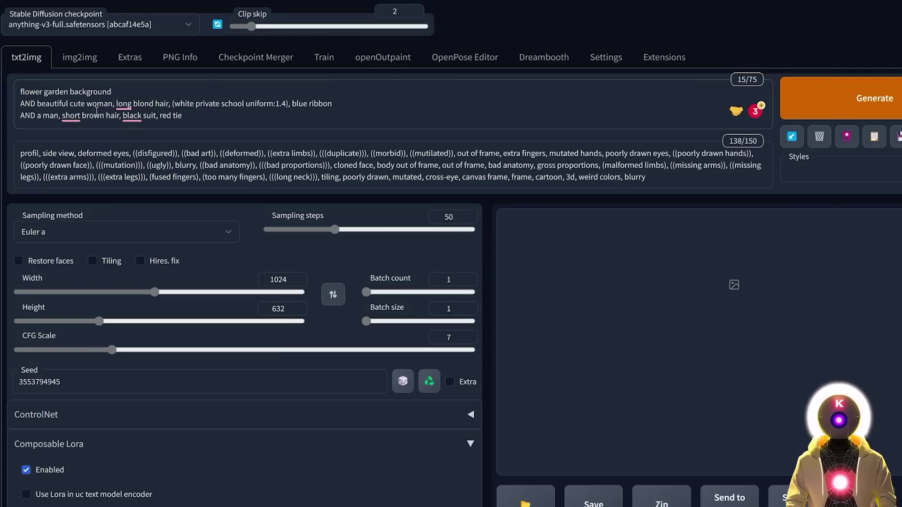
left_click(851, 138)
left_click(282, 220)
left_click(333, 224)
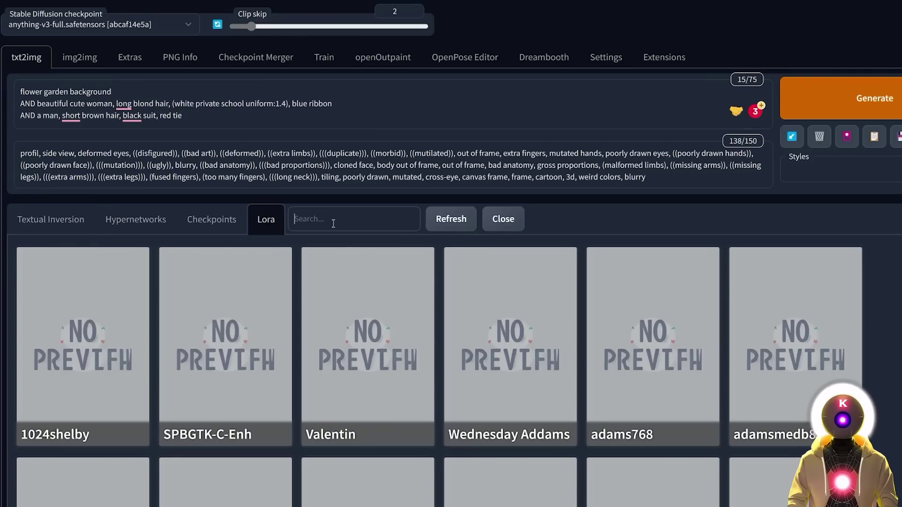
type("wan")
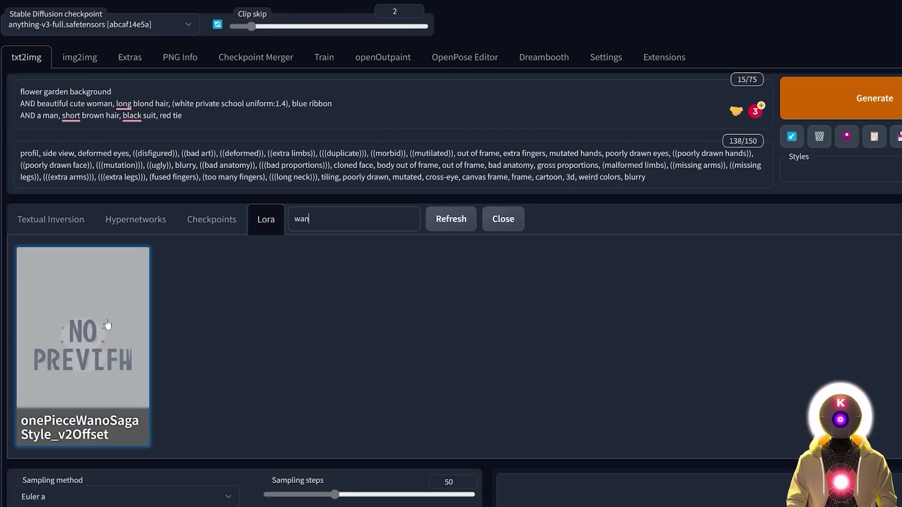
left_click(107, 324)
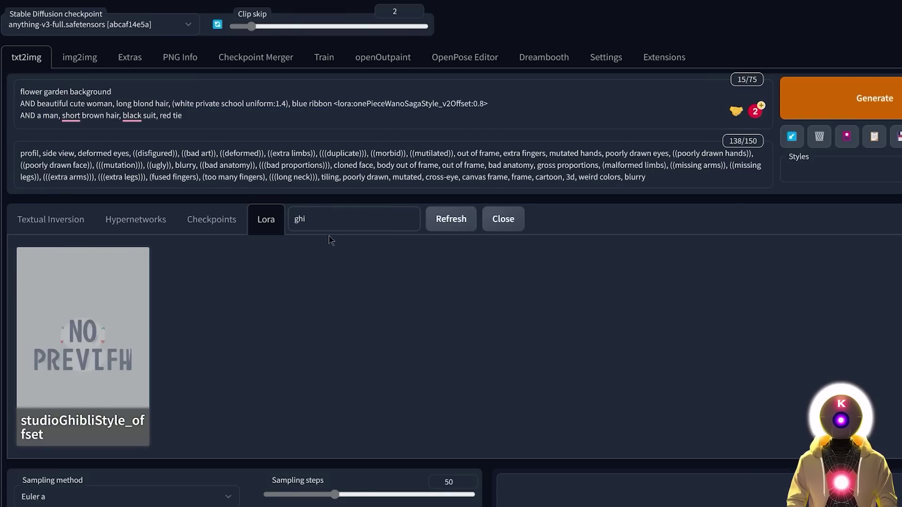
Step: Add the studioGhibliStyle_offset LoRA at 0.8 to the man's prompt line and generate the image
left_click(107, 342)
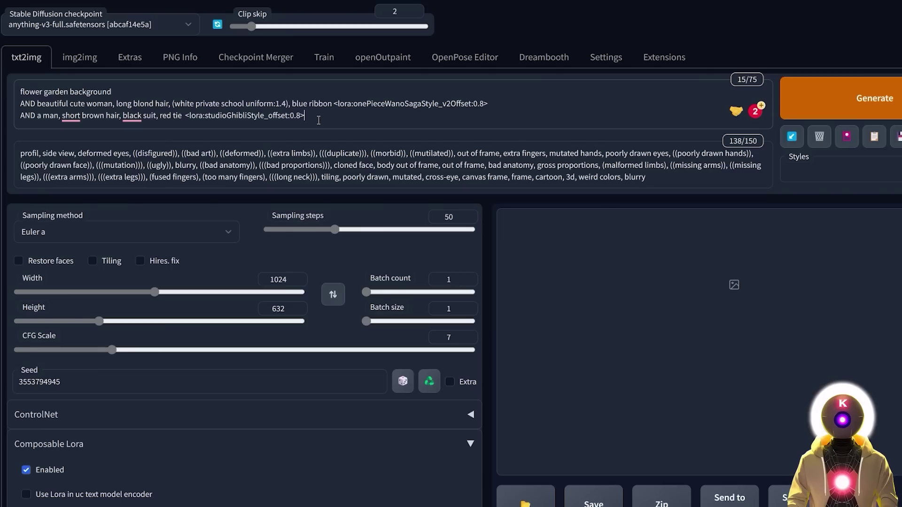
left_click(874, 101)
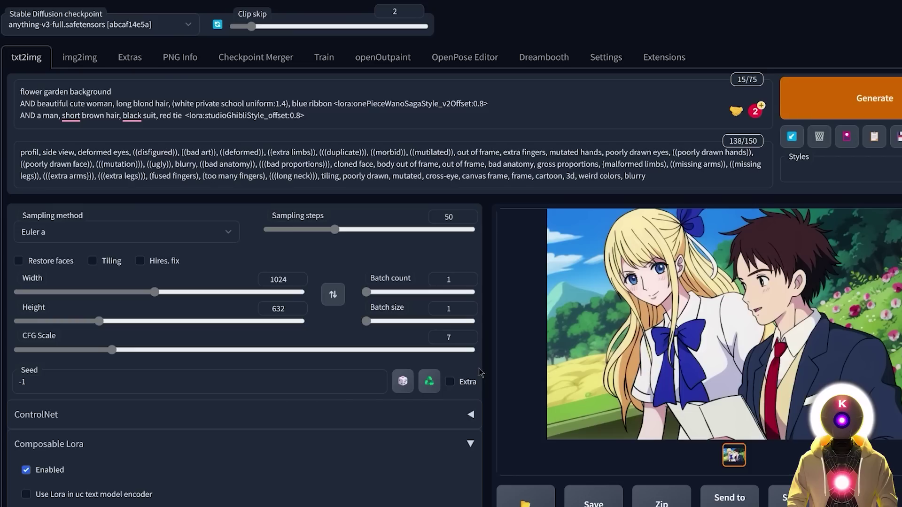
Step: Enable ControlNet for the couple's reference photo with the openpose preprocessor, control_sd15_openpose model and a weight of 0.4
left_click(471, 415)
scroll(471, 415, "down", 5)
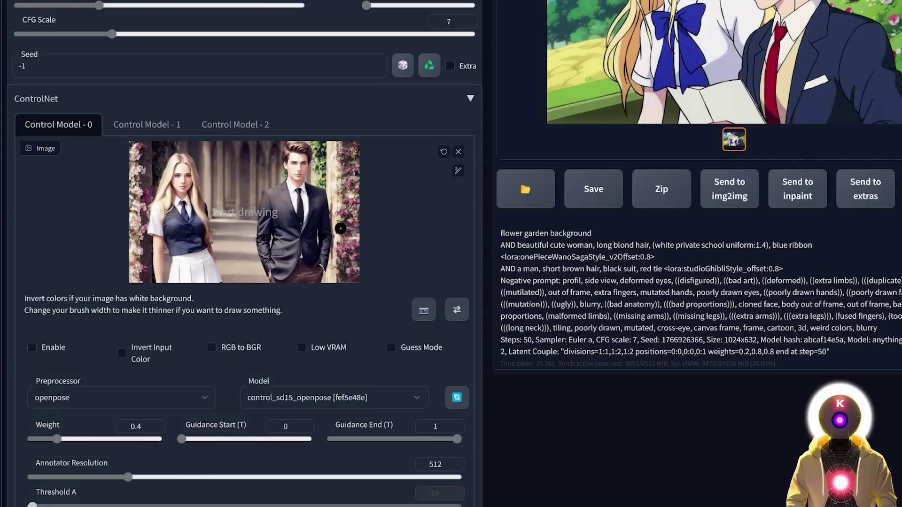
left_click(31, 347)
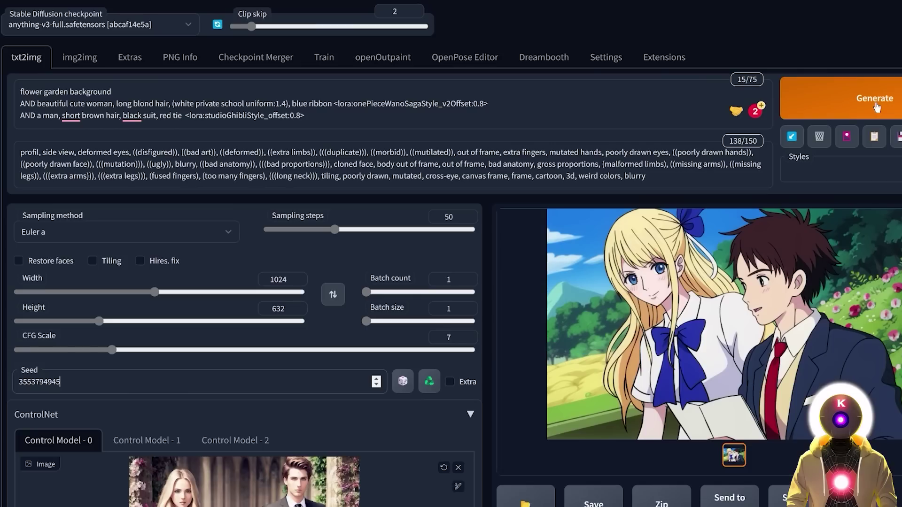
left_click(877, 107)
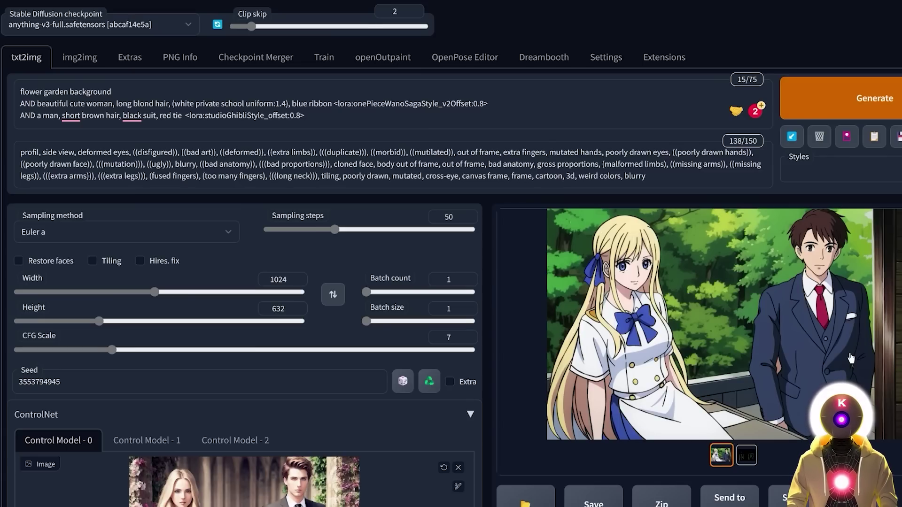
scroll(851, 358, "down", 2)
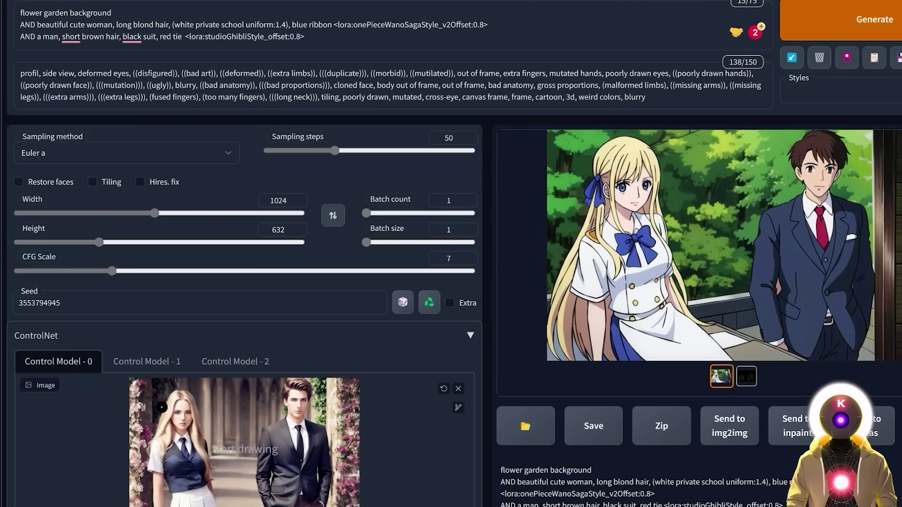
scroll(517, 442, "up", 2)
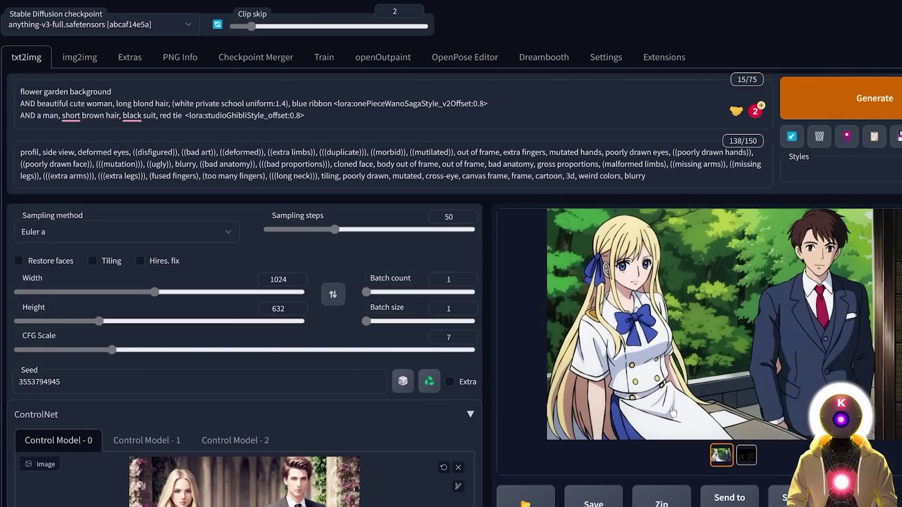